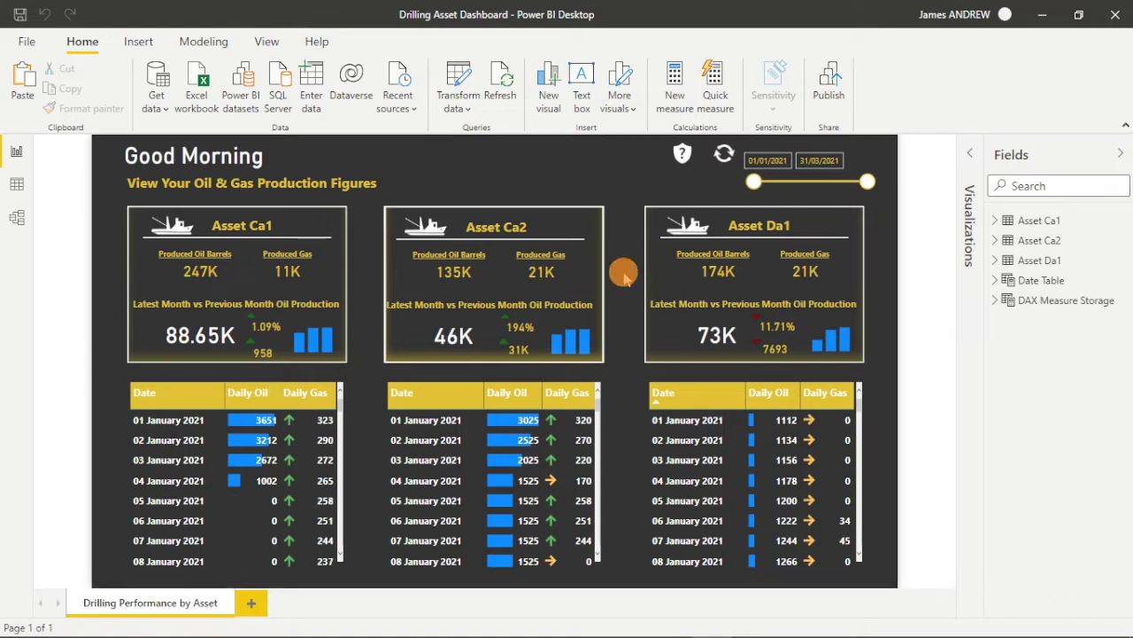
Select the Asset Ca2 card, collapse its field list and expand Asset Ca1's fields
left_click(460, 348)
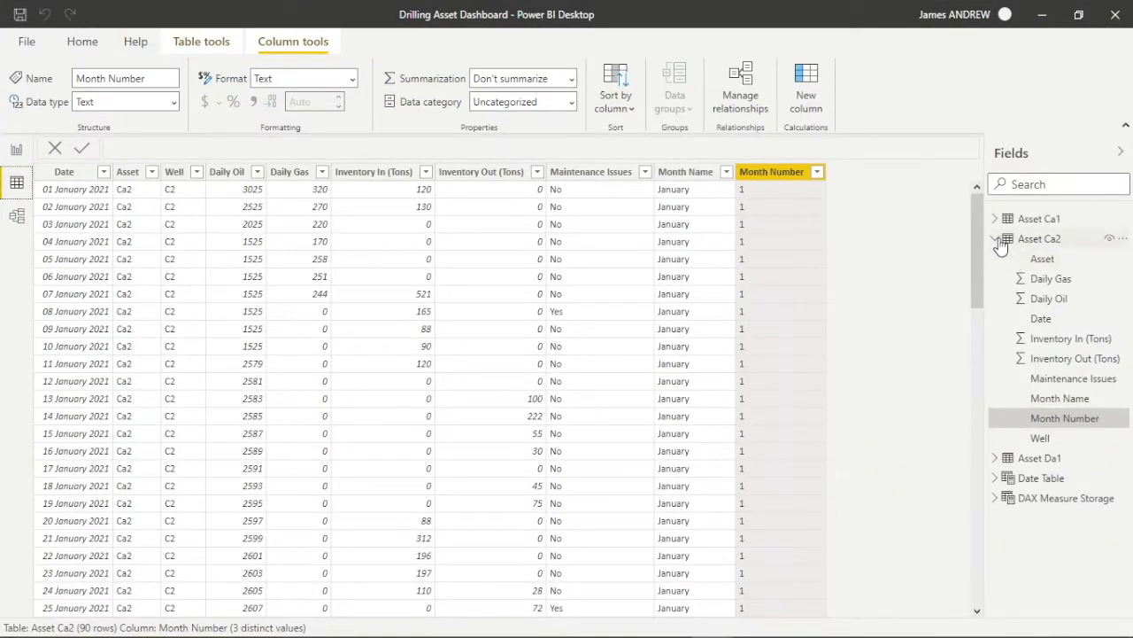
left_click(996, 239)
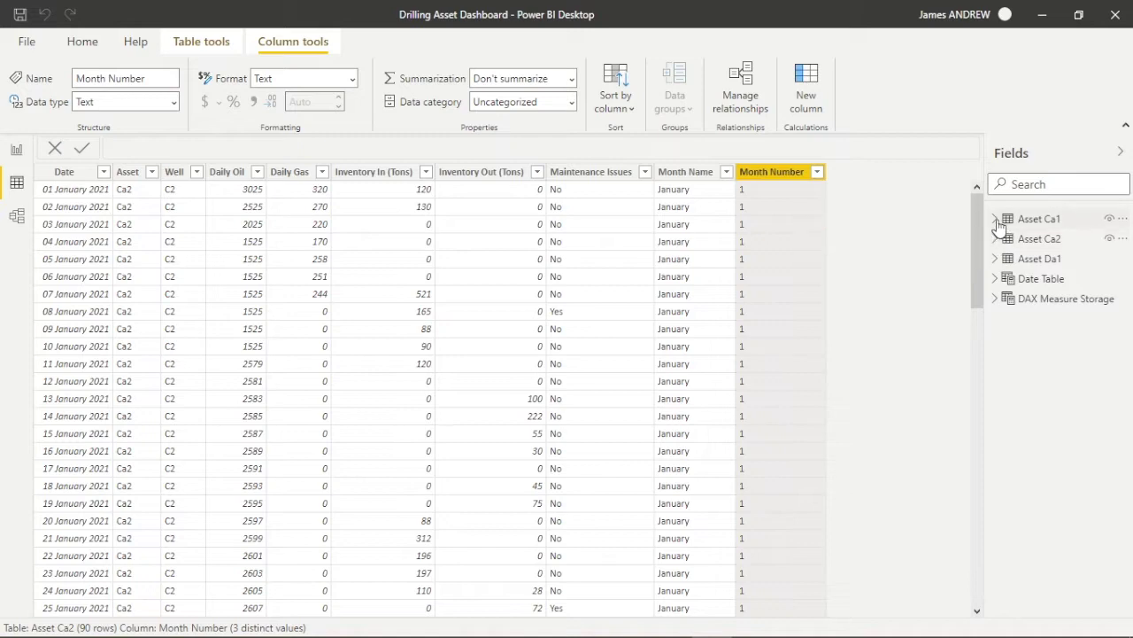
left_click(997, 220)
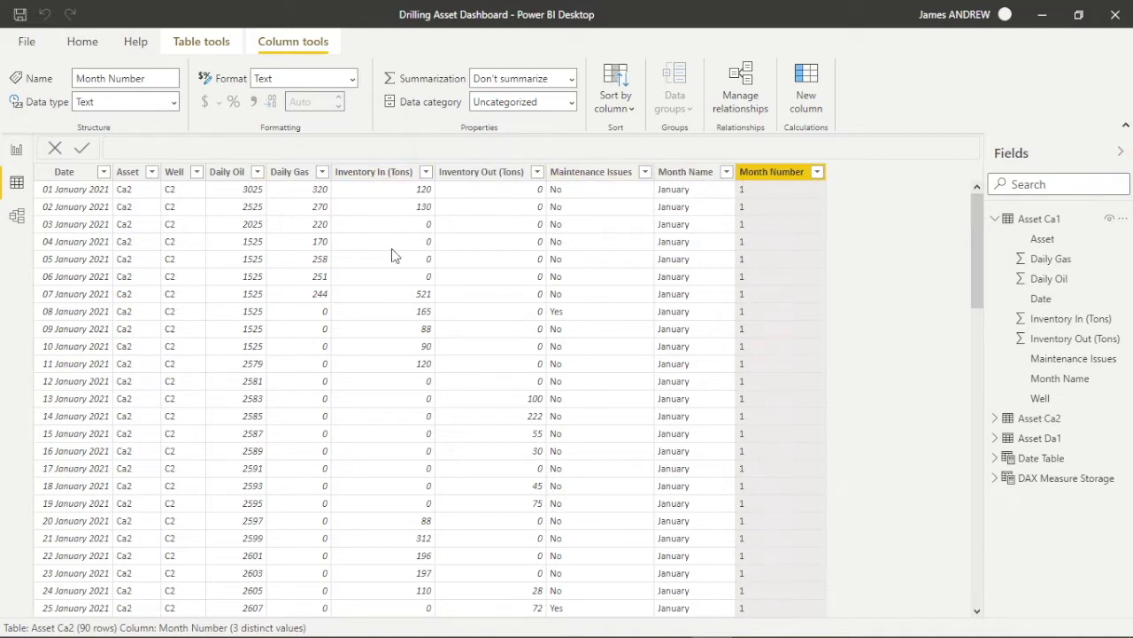
scroll(428, 409, "down", 12)
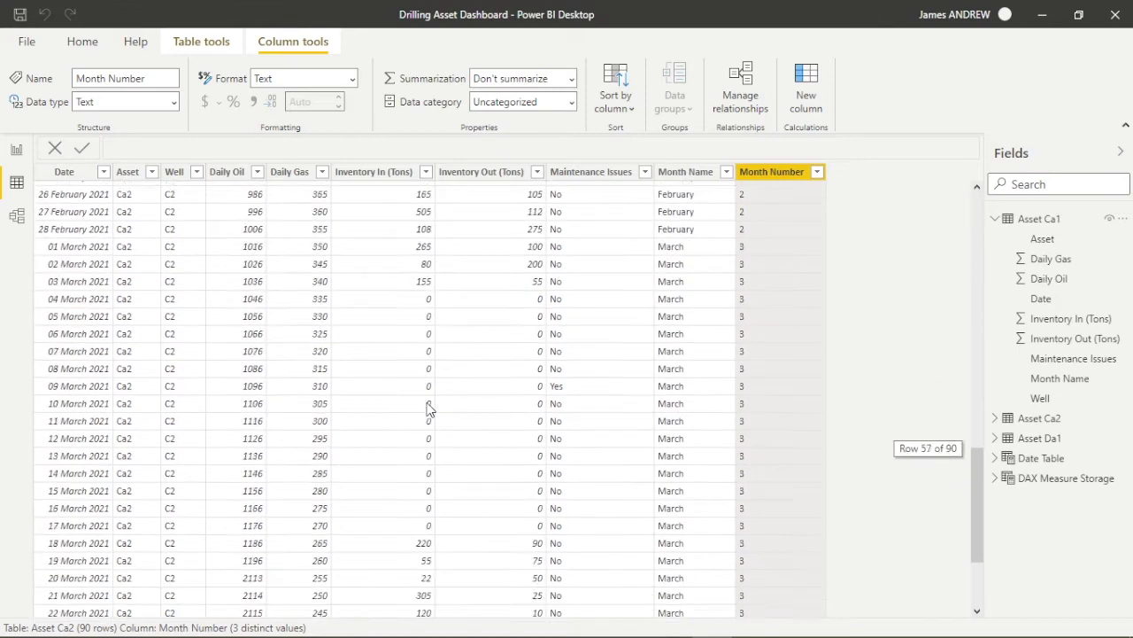
scroll(428, 408, "up", 8)
scroll(428, 408, "up", 5)
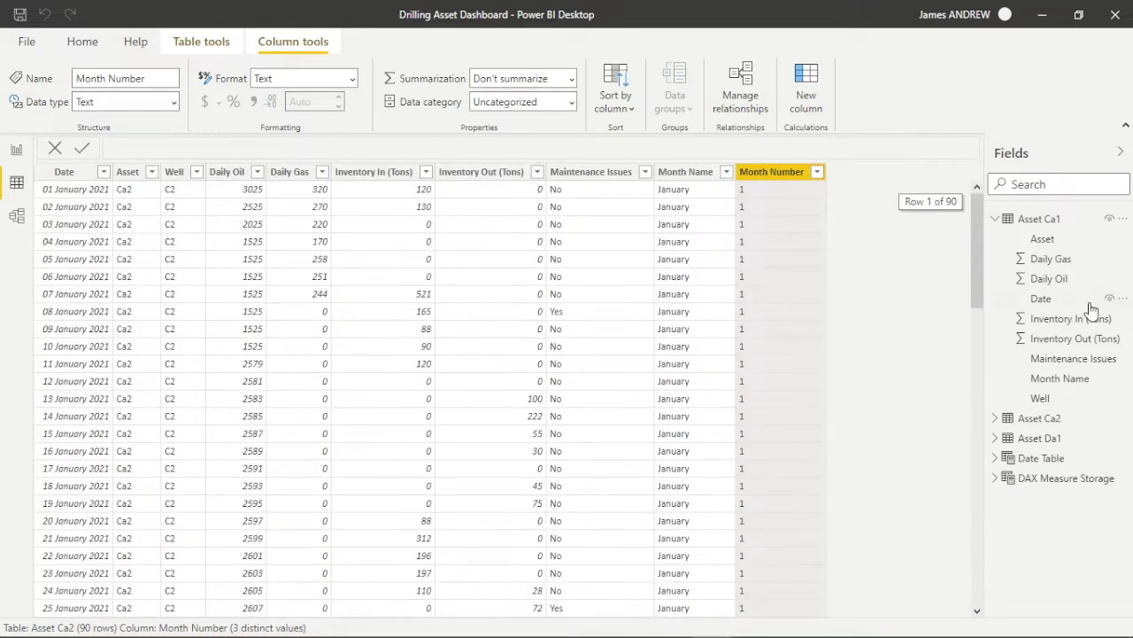
Collapse Asset Ca1 and browse the measures in DAX Measure Storage, then collapse it
left_click(995, 219)
left_click(996, 298)
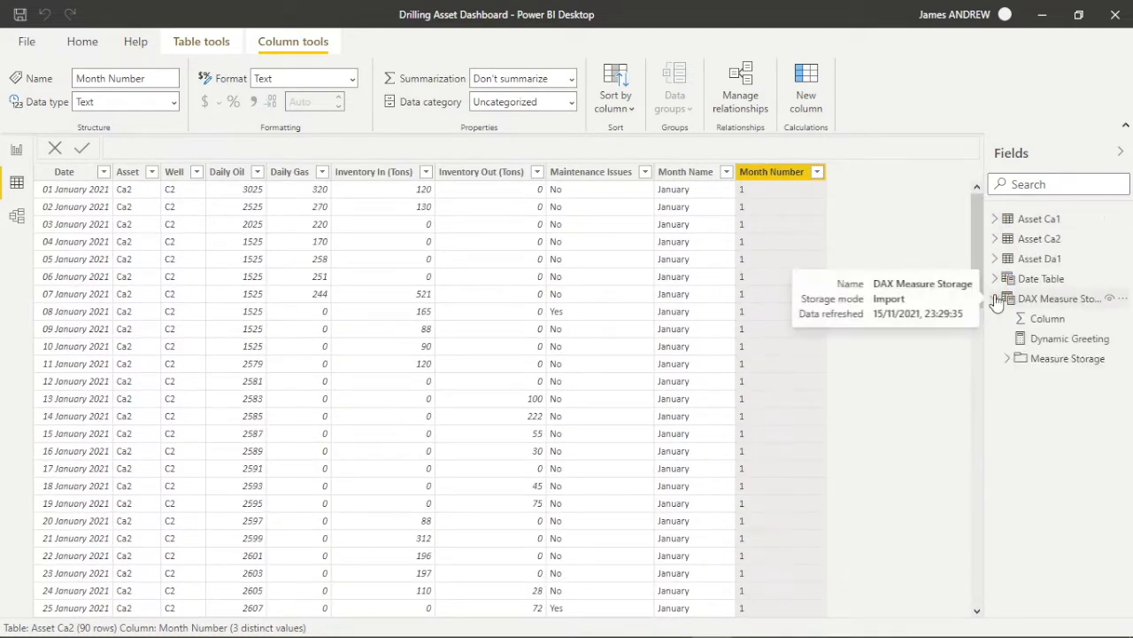
left_click(1008, 358)
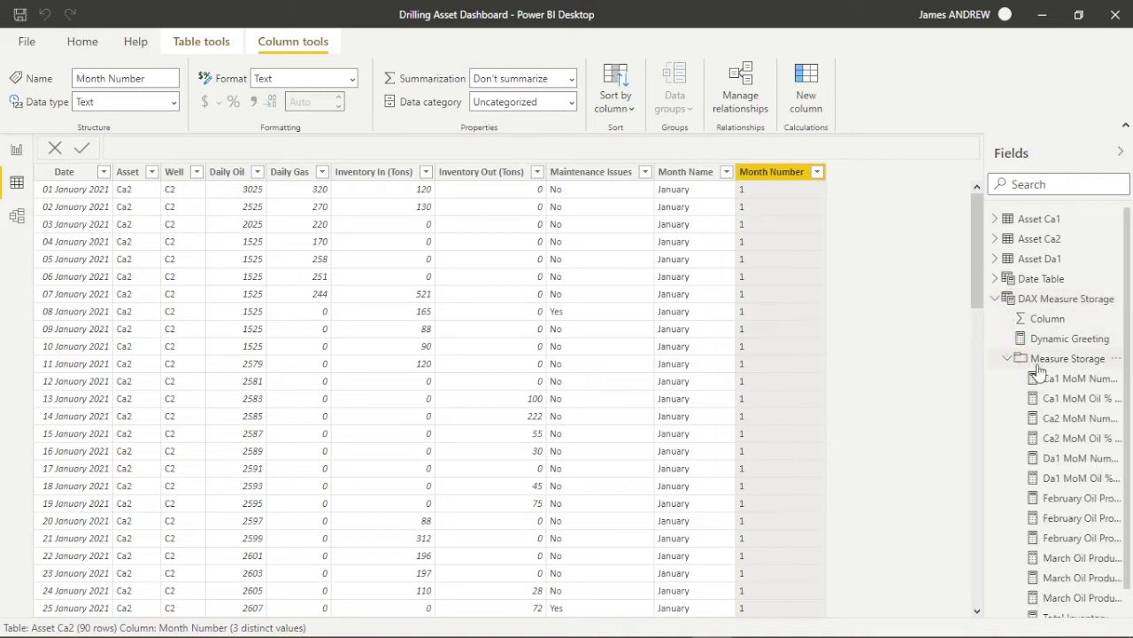
left_click(995, 301)
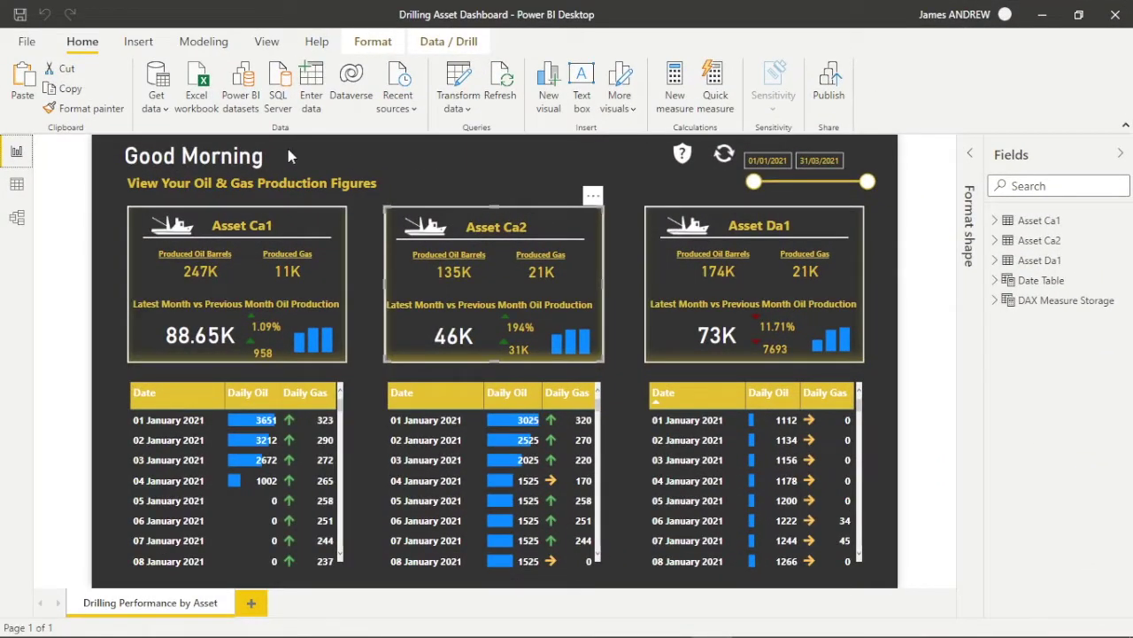
Review the Dynamic Greeting DAX returning Good Morning, Afternoon or Evening by current hour
left_click(259, 158)
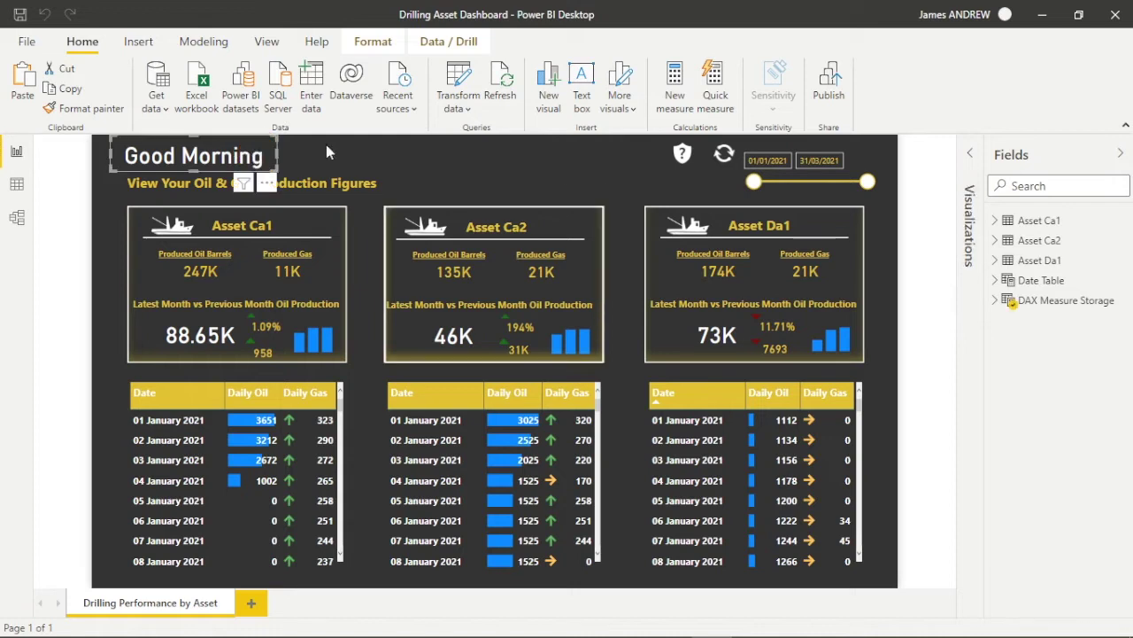
left_click(1001, 300)
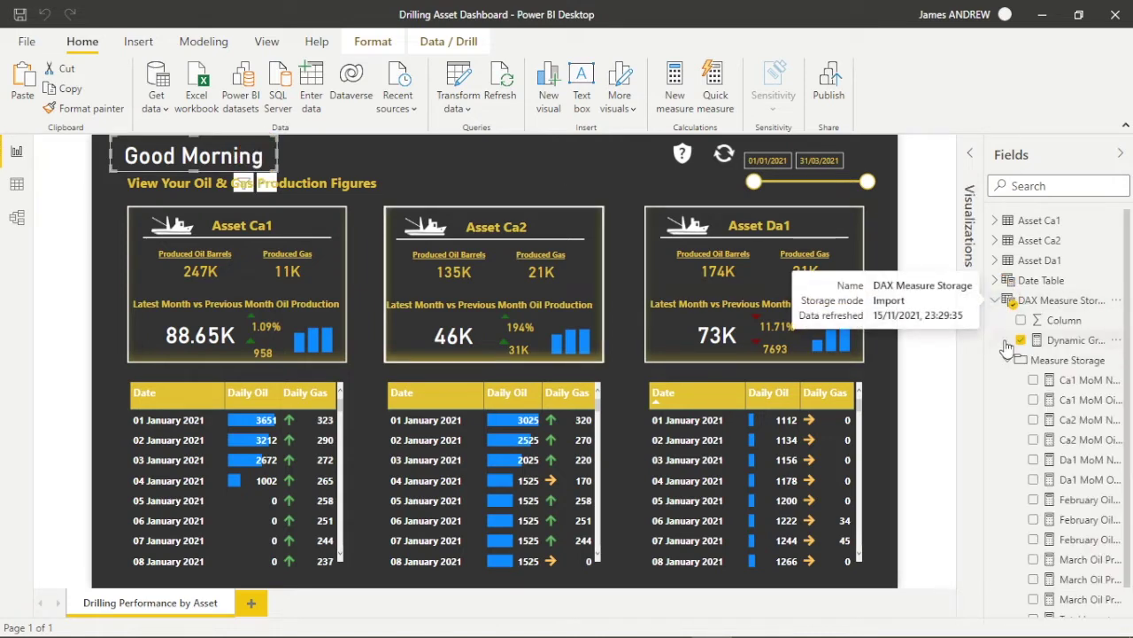
left_click(1069, 347)
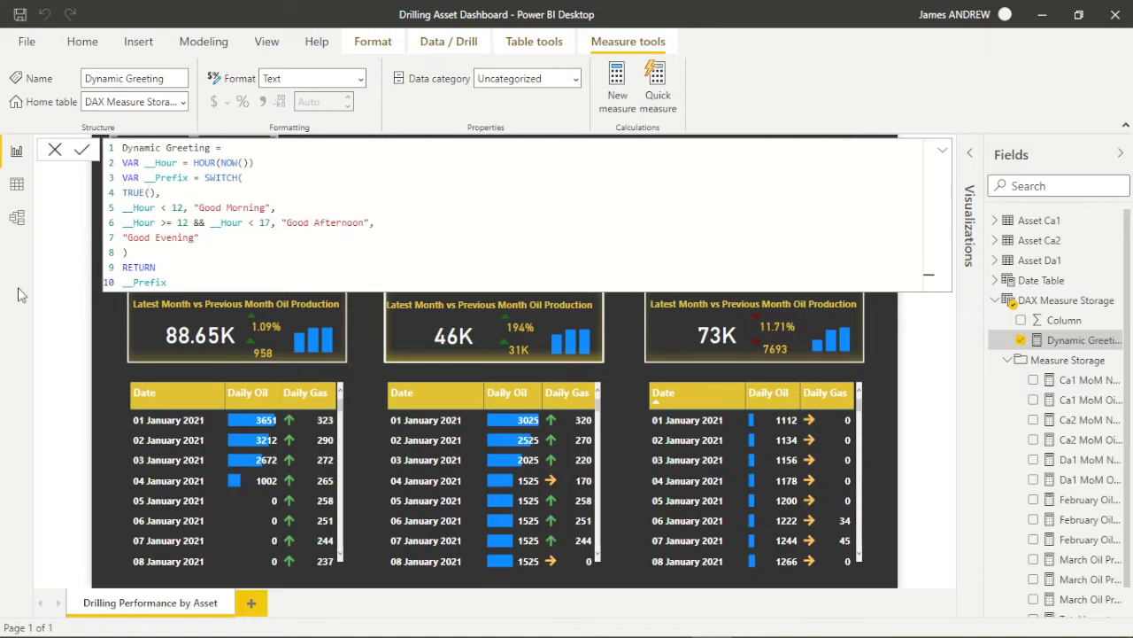
left_click(944, 152)
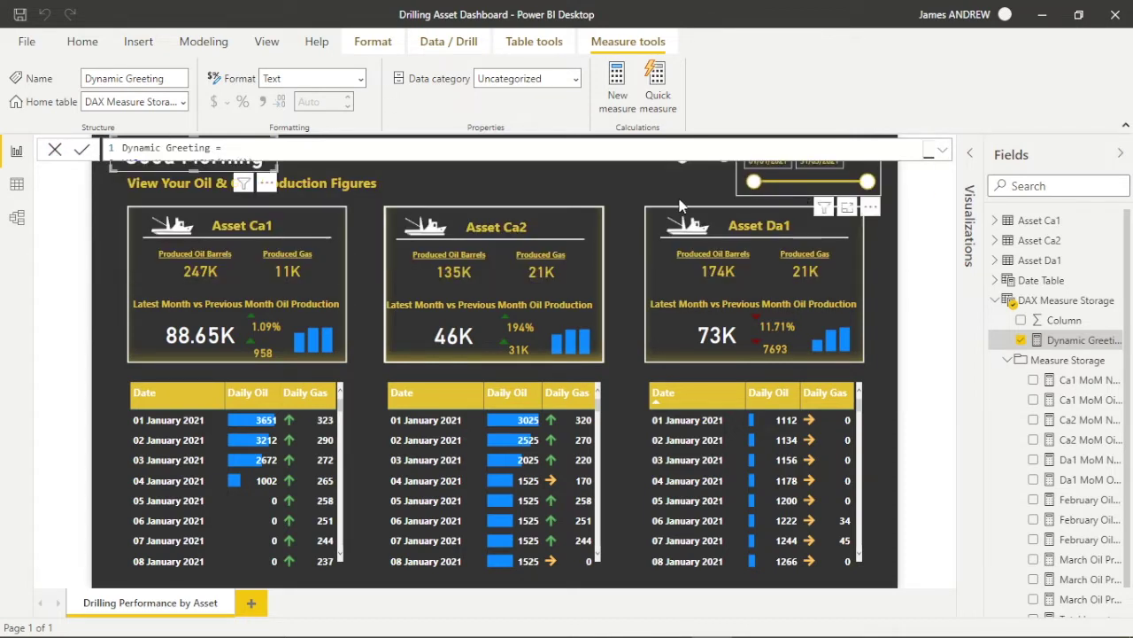
left_click(638, 201)
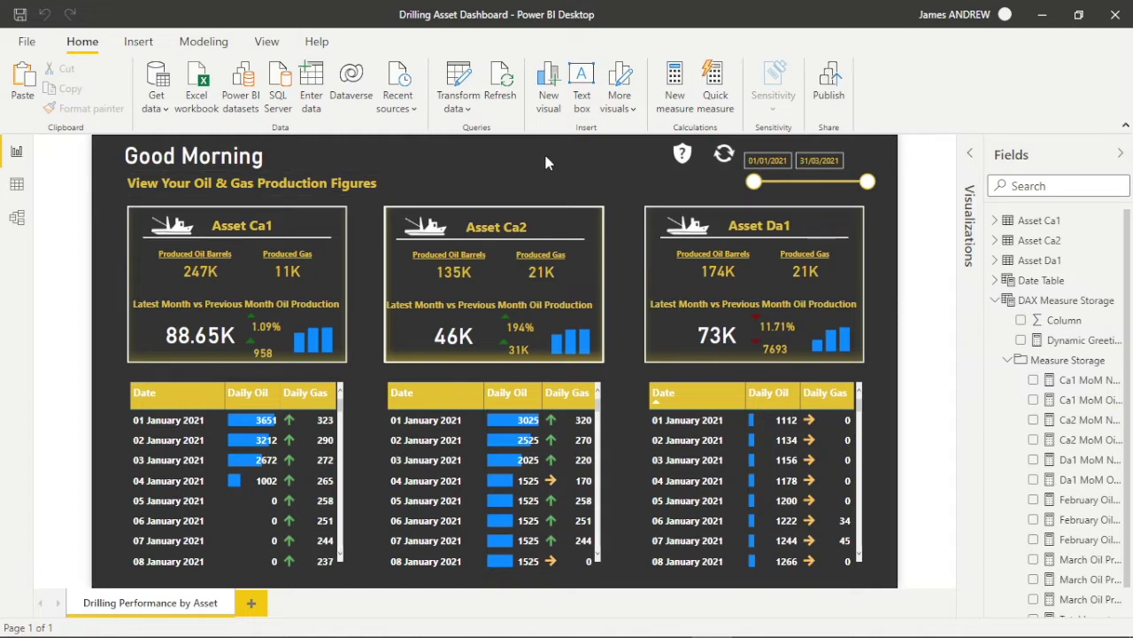
Preview and close the info panel, then move the date slicer start to 10/02/2021
left_click(683, 163)
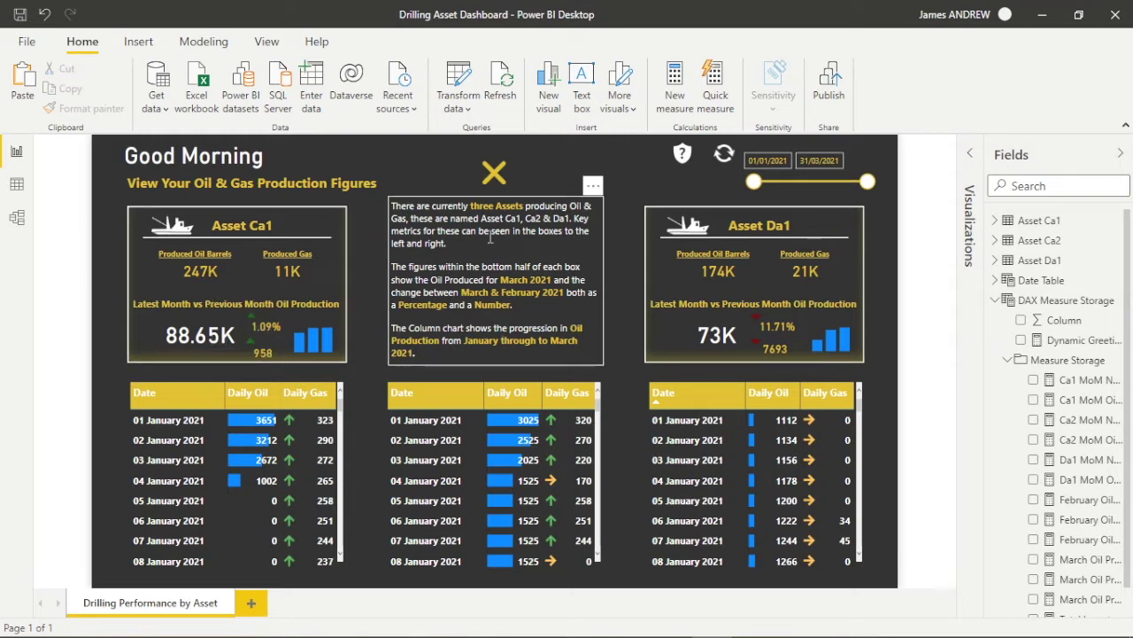
left_click(494, 173)
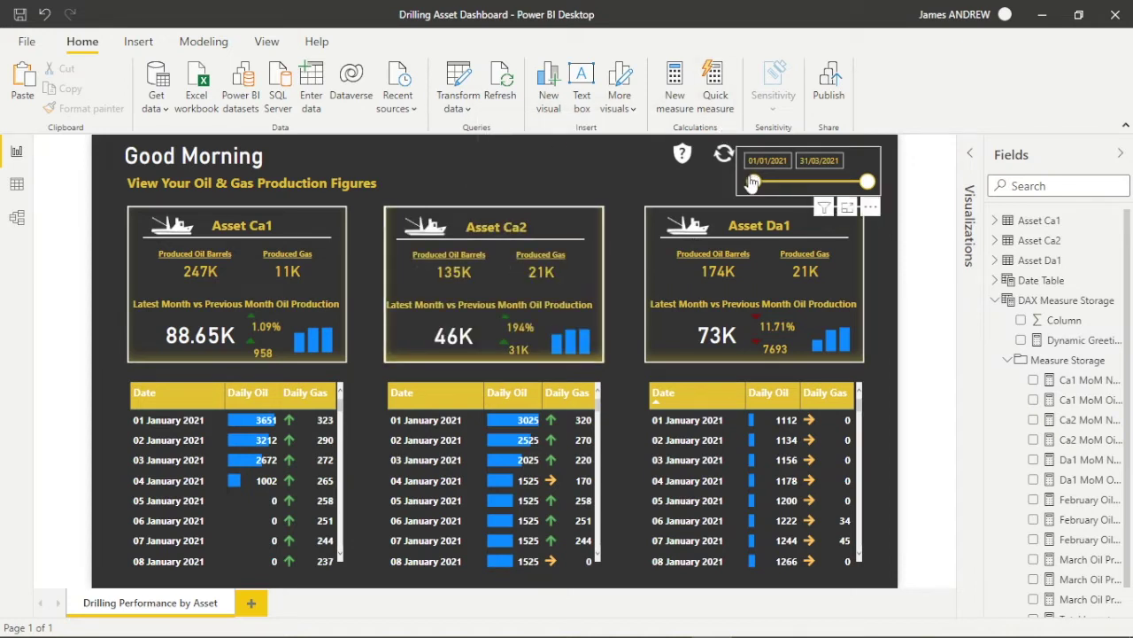
left_click_drag(754, 181, 807, 181)
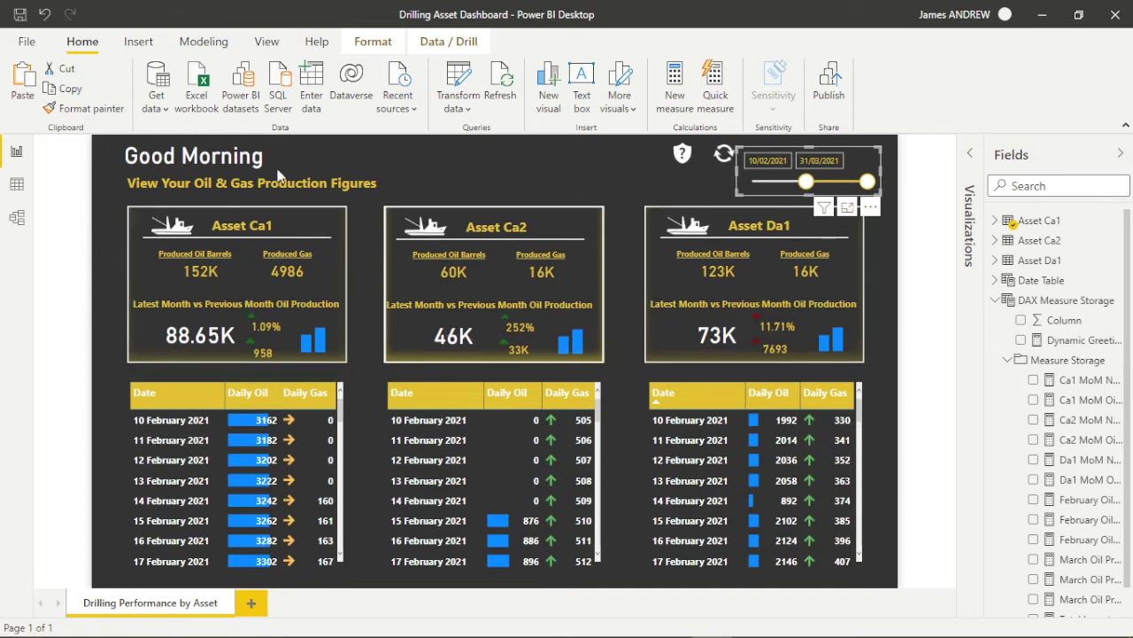
left_click(374, 43)
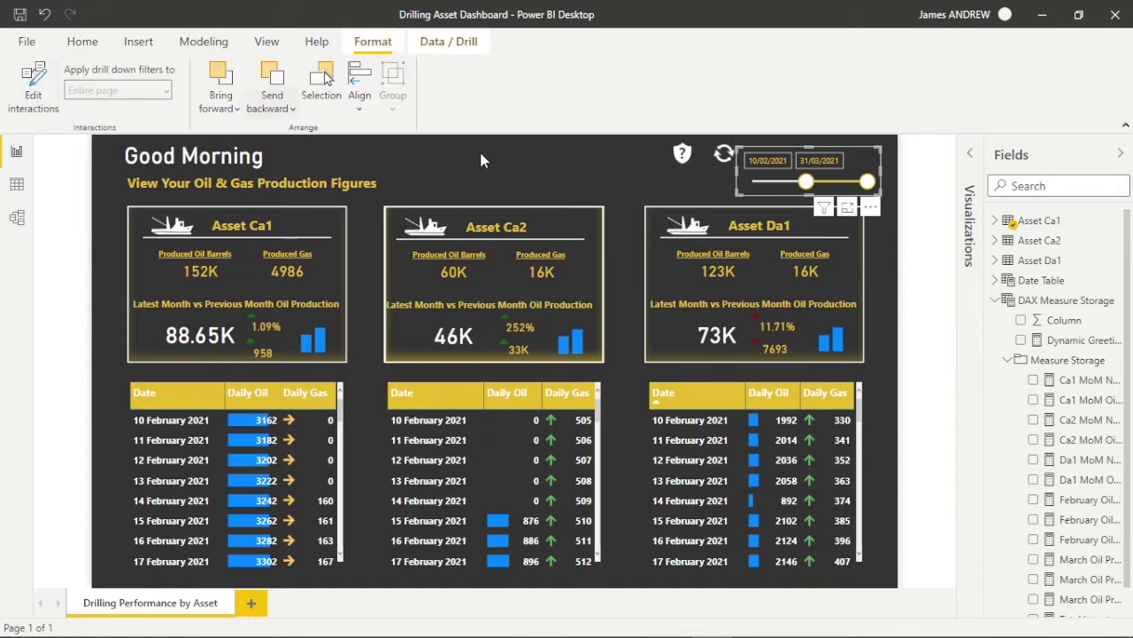
Toggle Edit interactions on and off, then reset the dates to 01/01/2021–31/03/2021
left_click(42, 94)
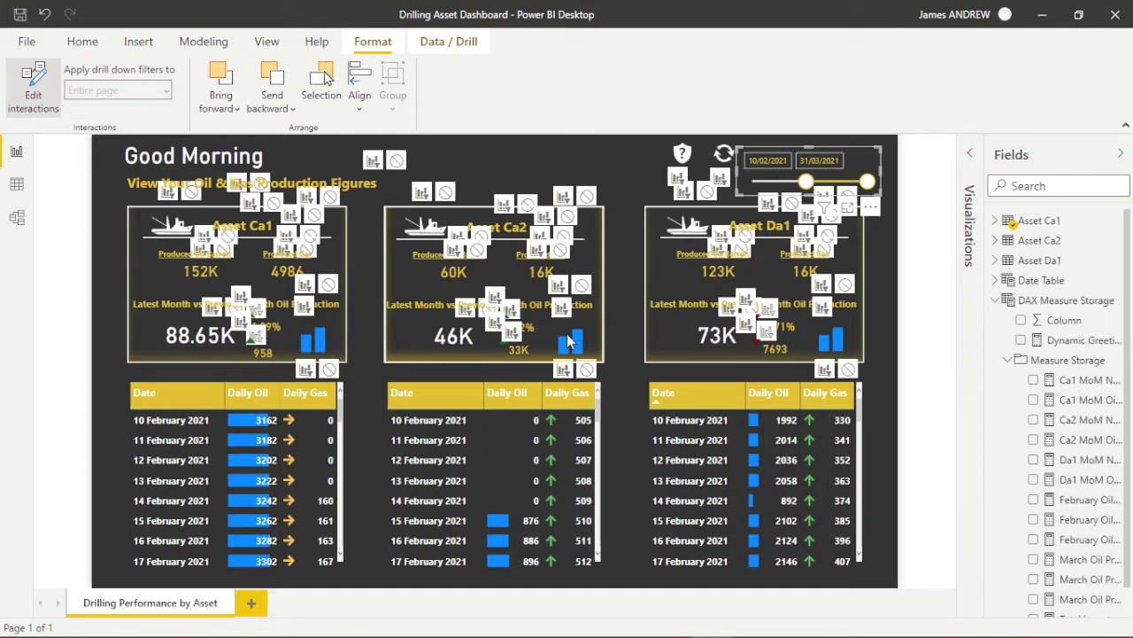
left_click(33, 84)
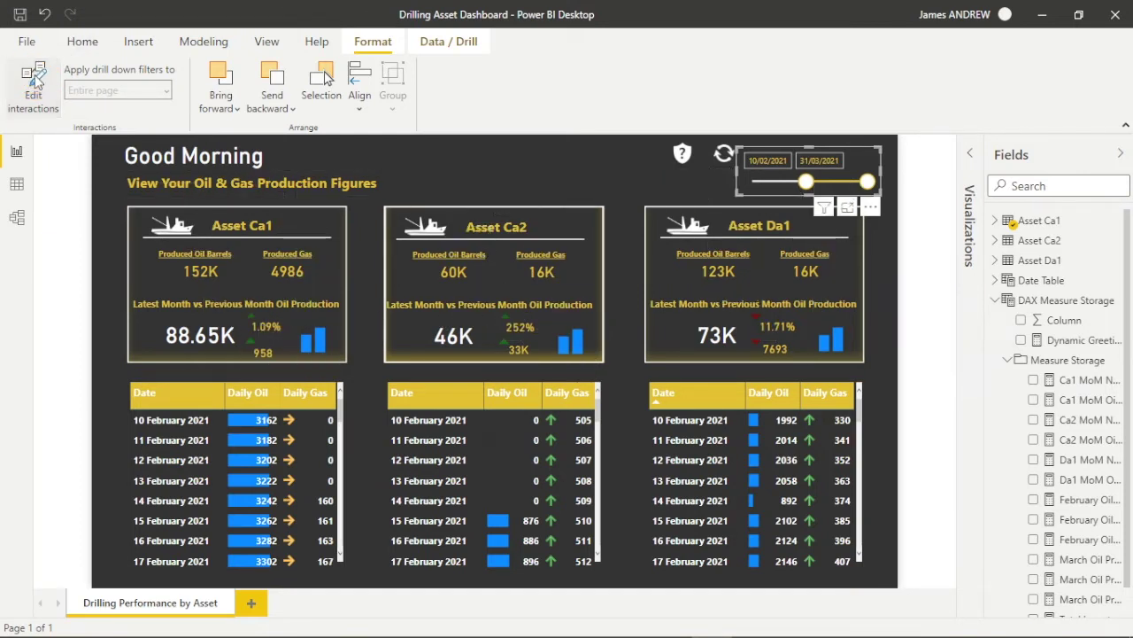
left_click(726, 159, "ctrl")
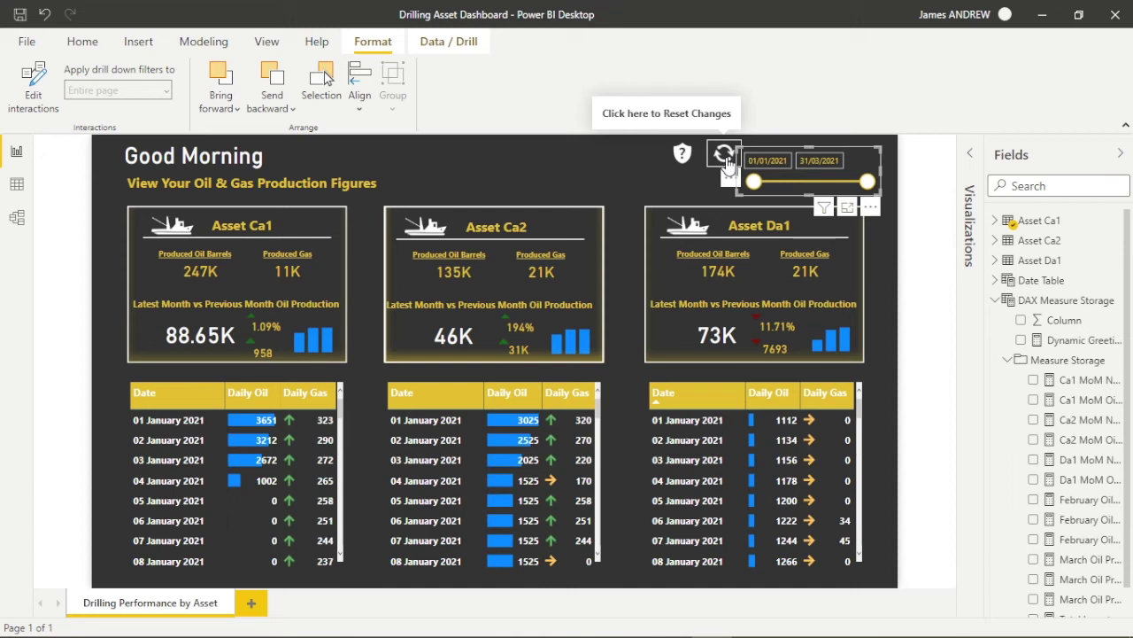
left_click(534, 179)
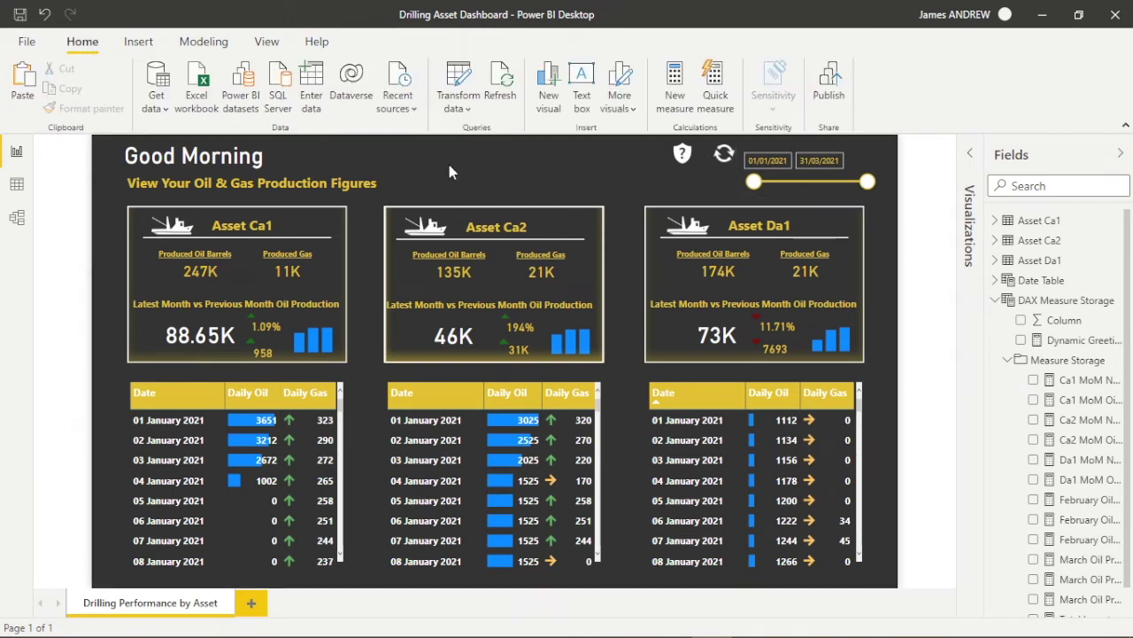
left_click(265, 41)
left_click(673, 81)
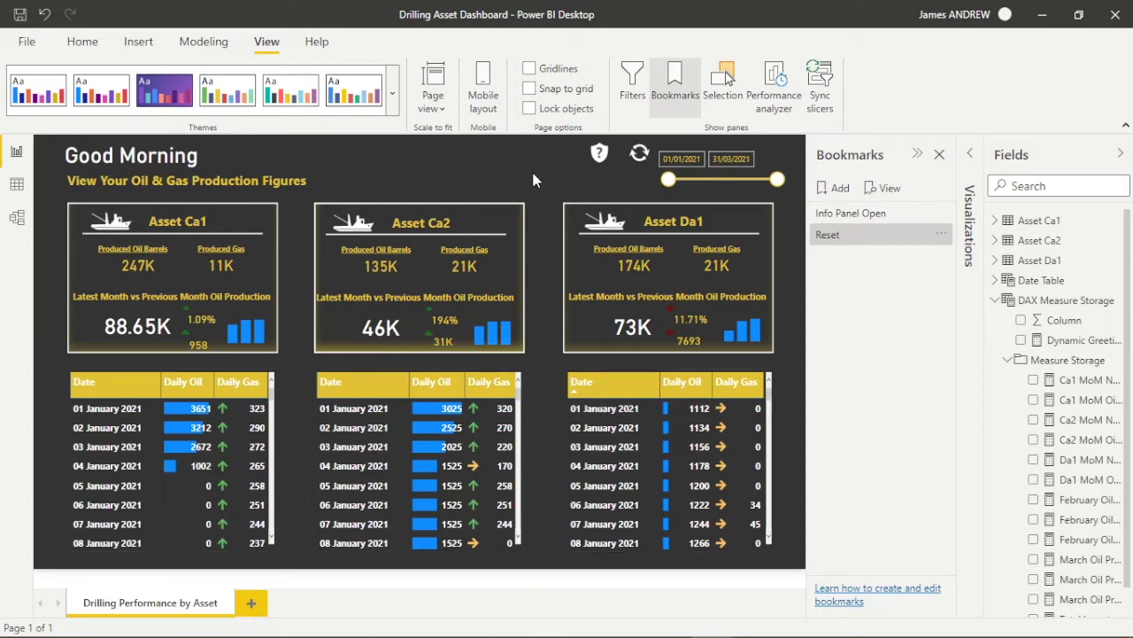
left_click(888, 216)
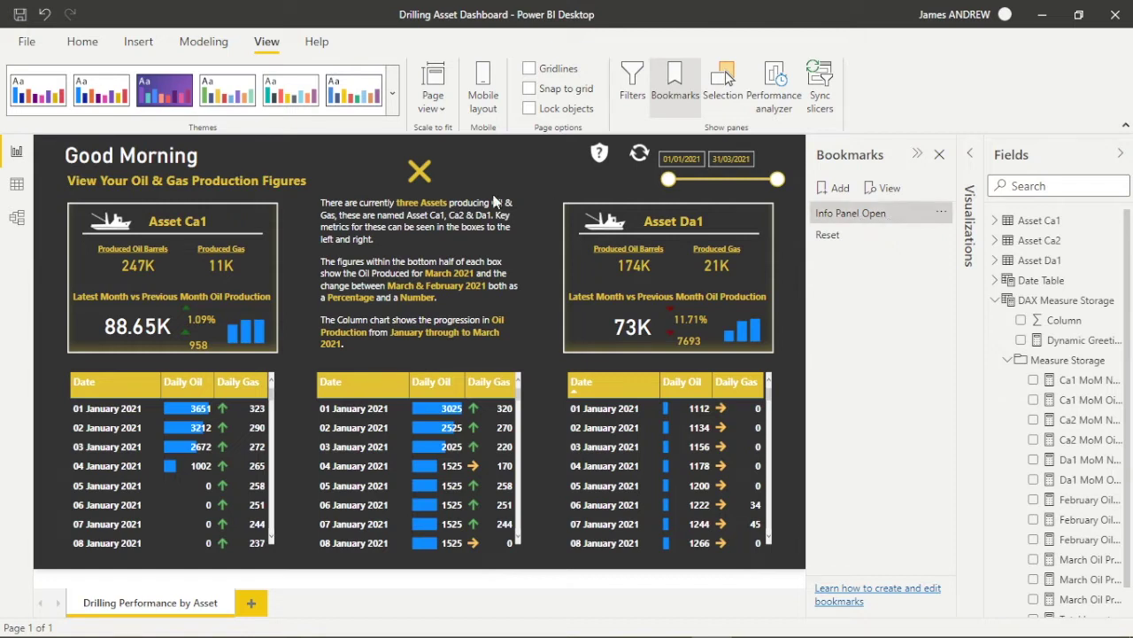
left_click(852, 237)
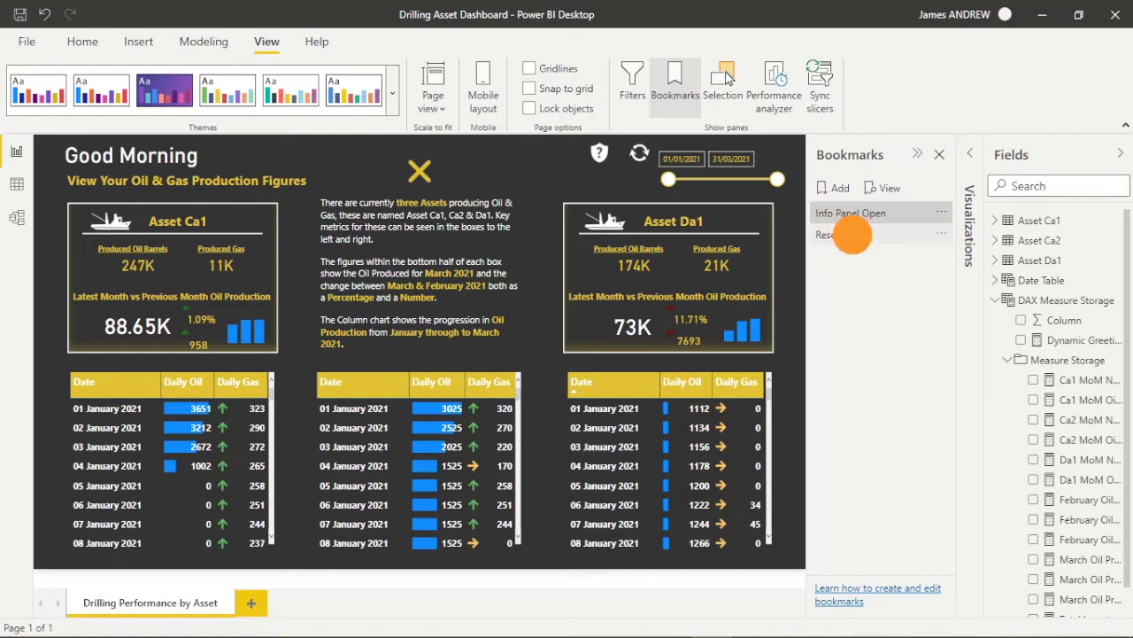
left_click(941, 155)
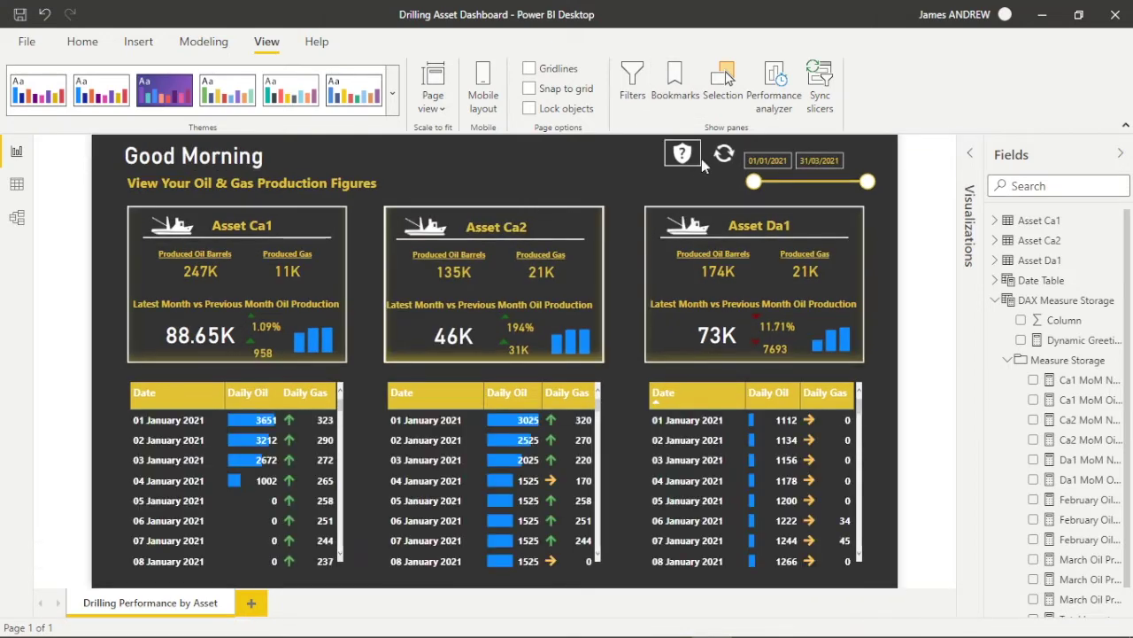
left_click(724, 154)
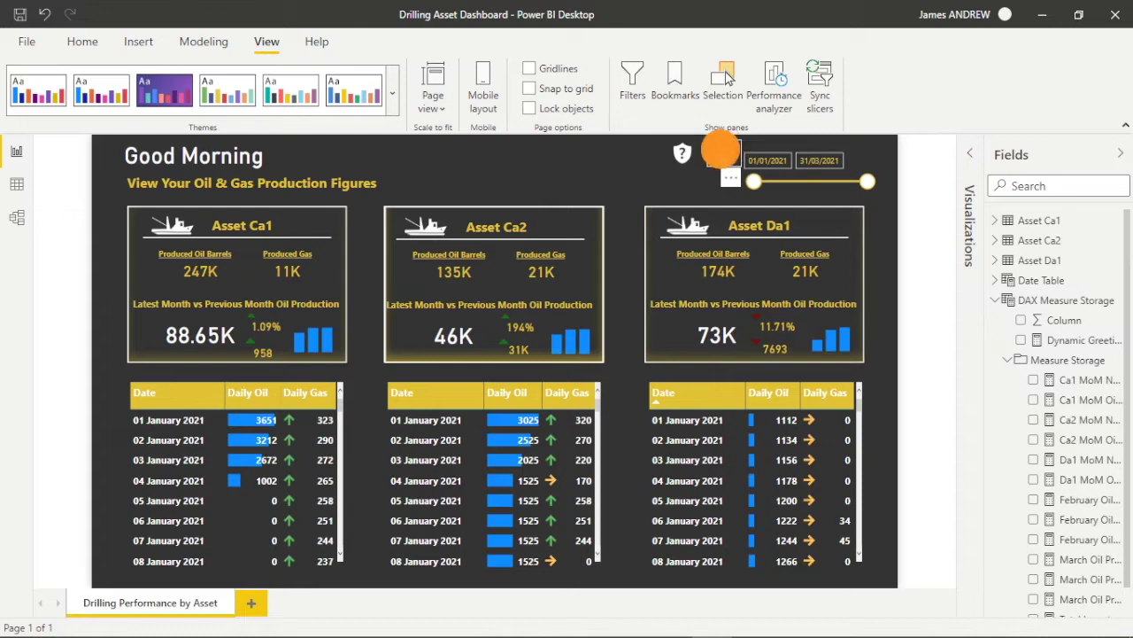
left_click(974, 157)
left_click(845, 434)
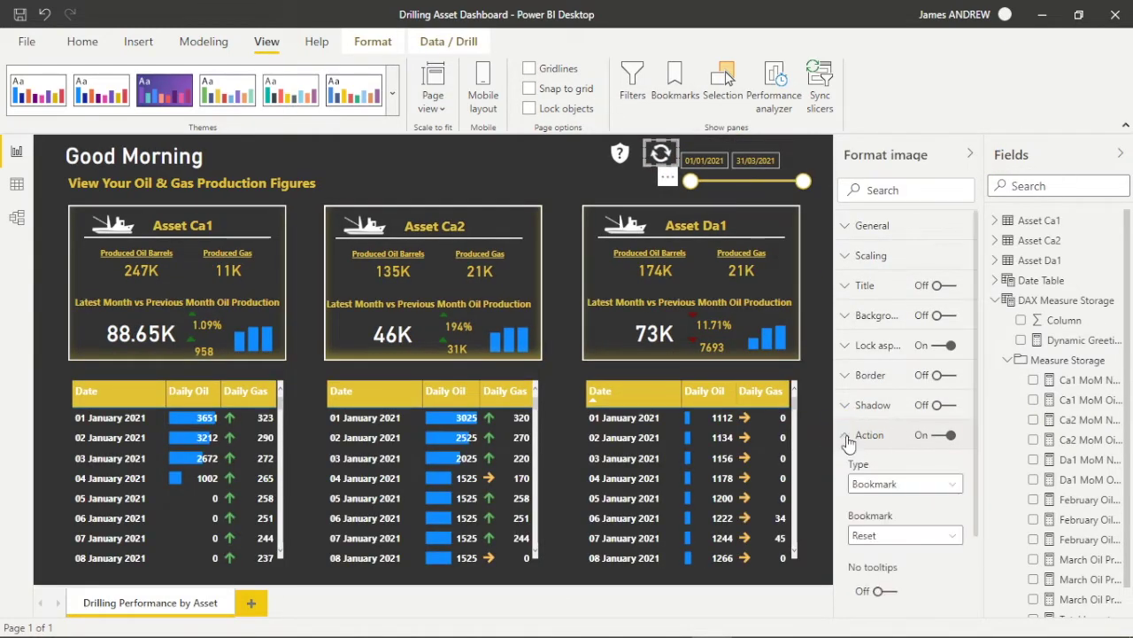
scroll(914, 505, "down", 1)
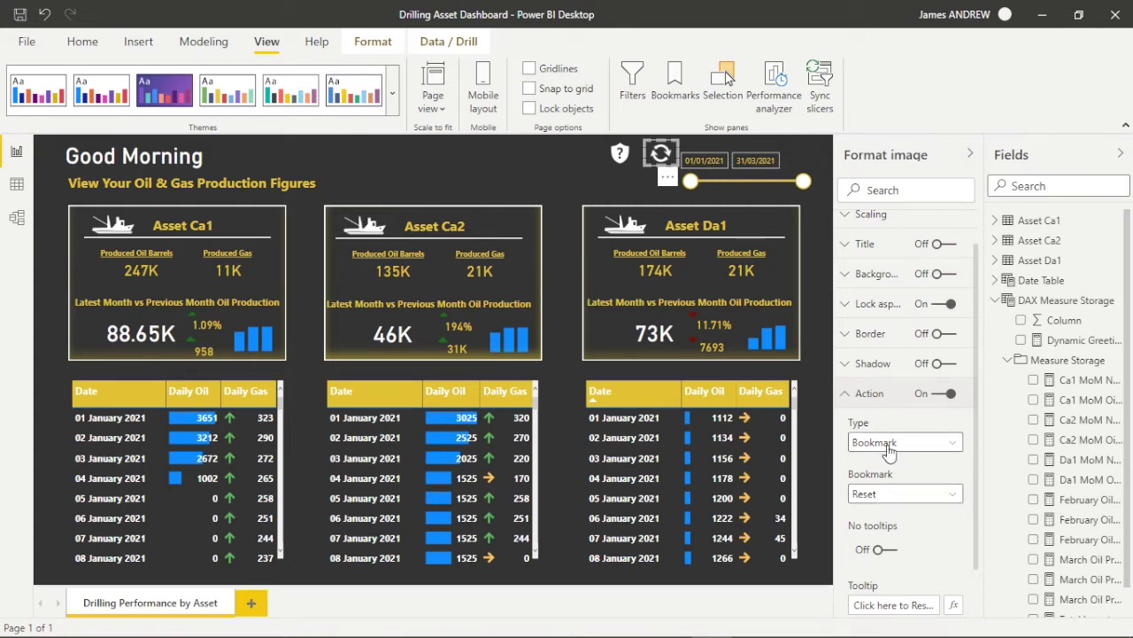
left_click(633, 161)
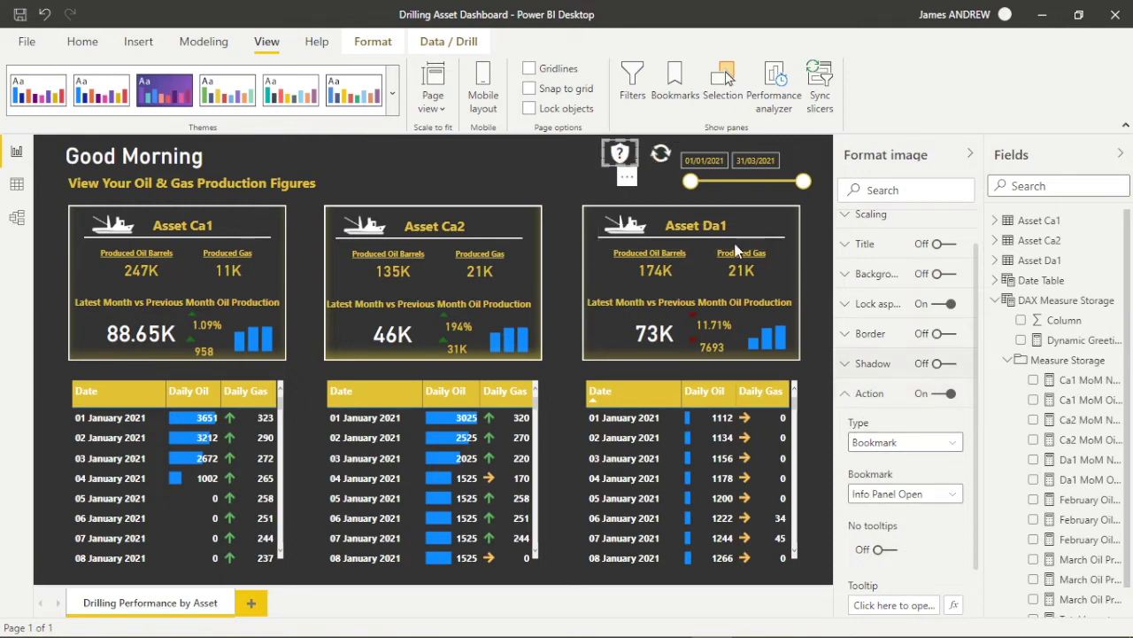
left_click(531, 176)
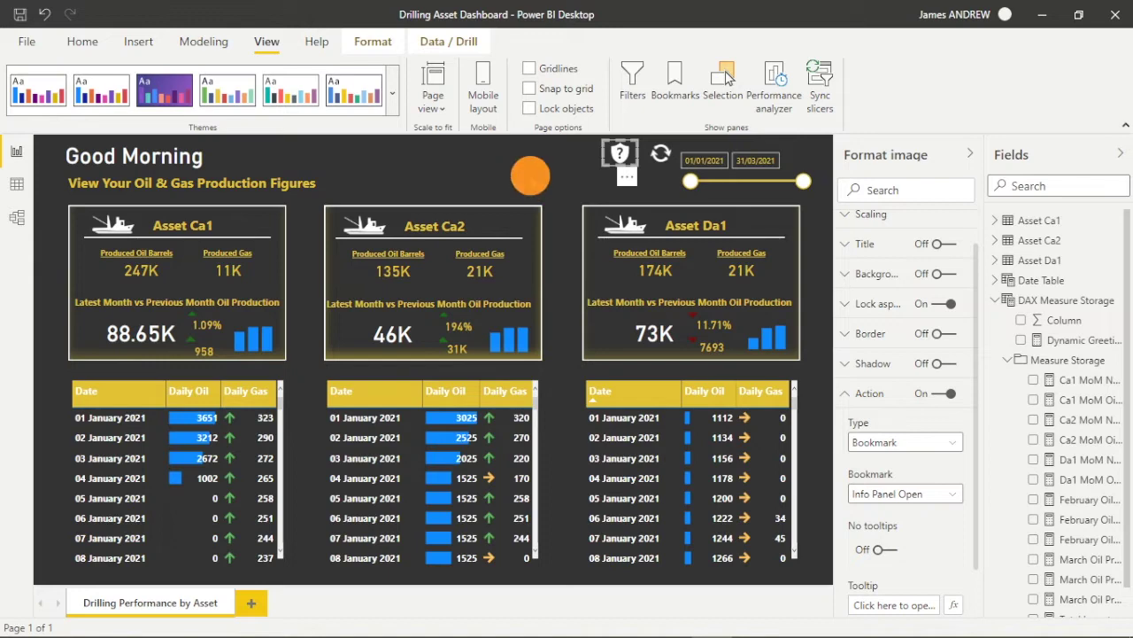
left_click(967, 156)
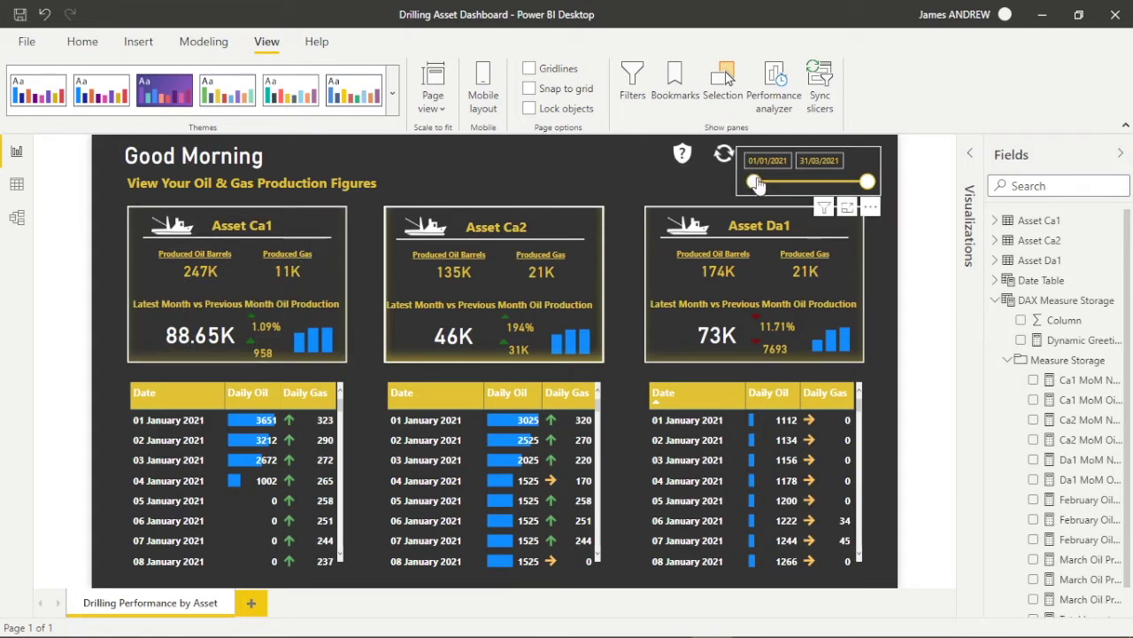
left_click_drag(753, 182, 804, 182)
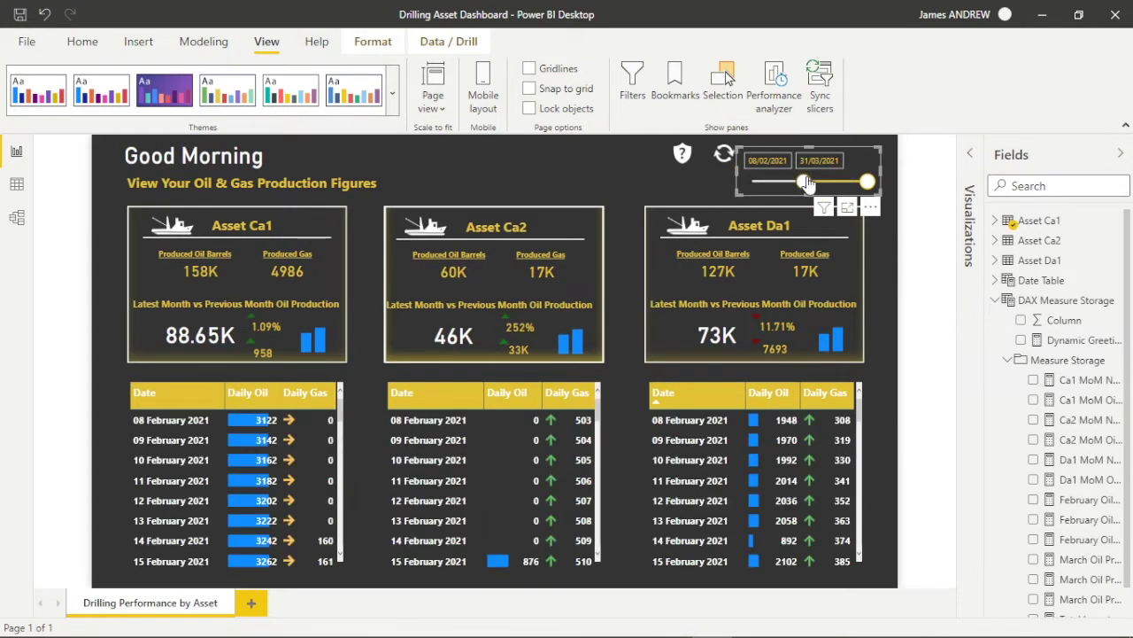
left_click_drag(805, 183, 719, 184)
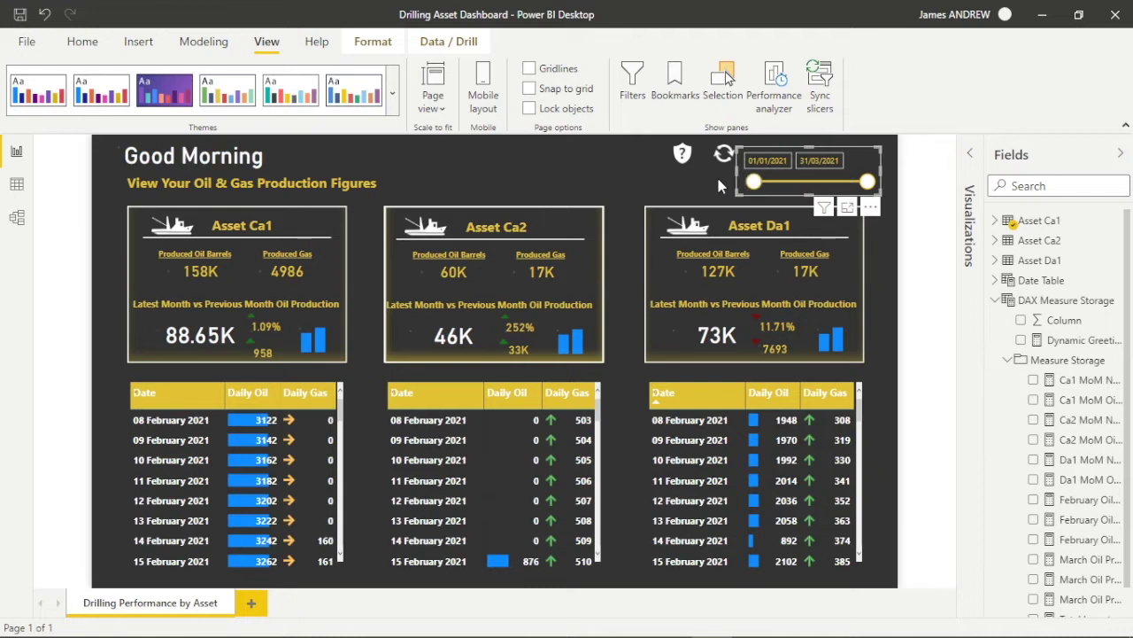
left_click(193, 341)
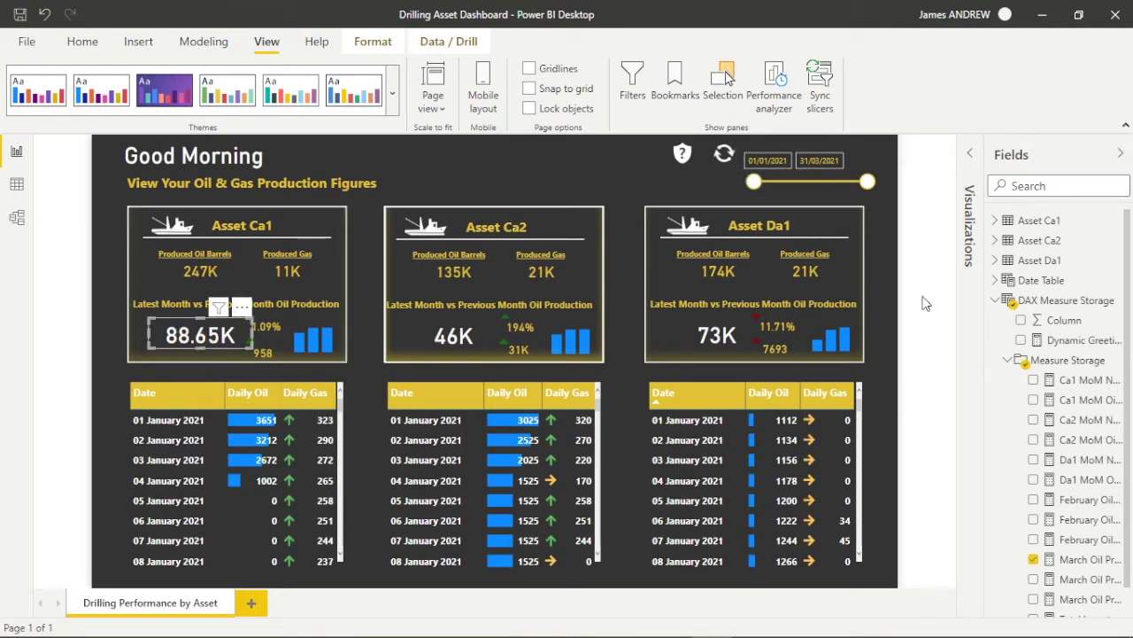
scroll(1071, 531, "down", 1)
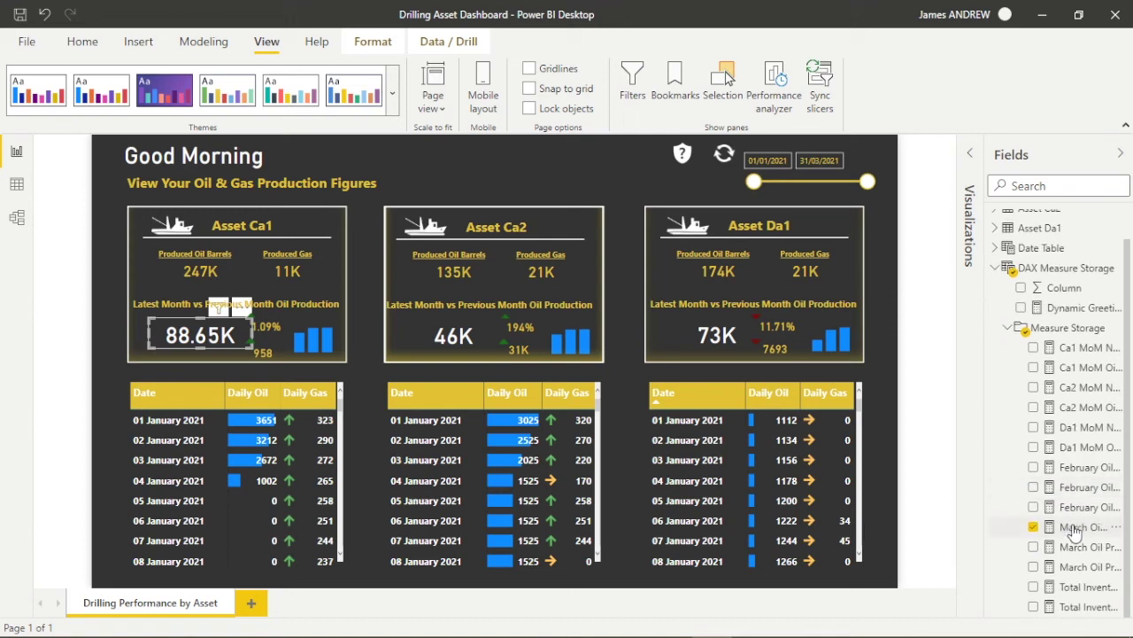
left_click(1074, 528)
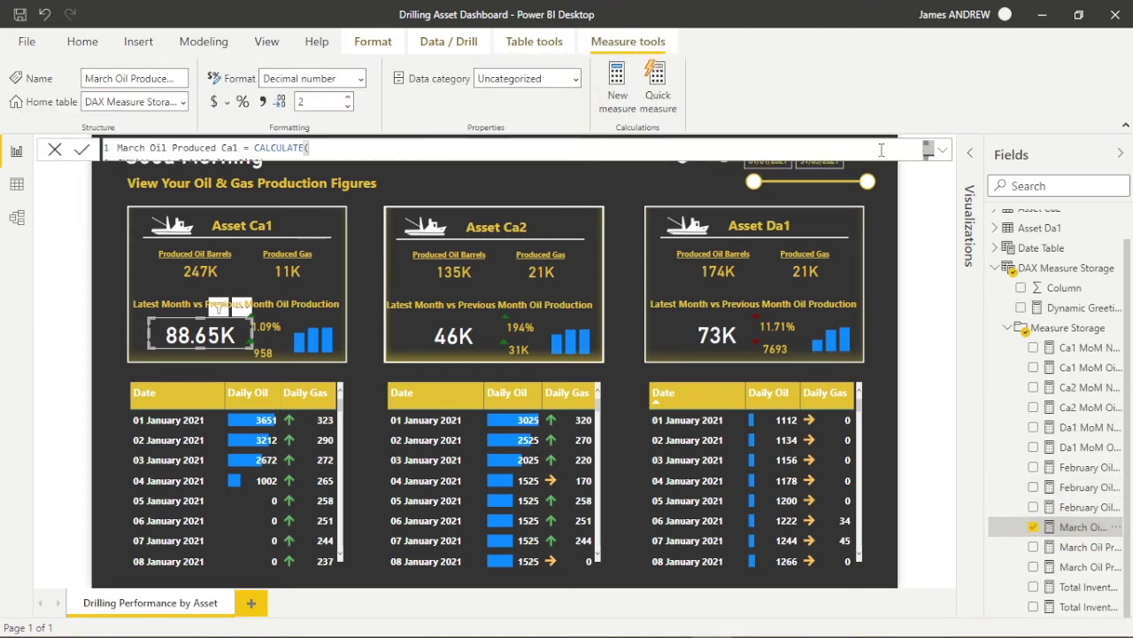
left_click(942, 149)
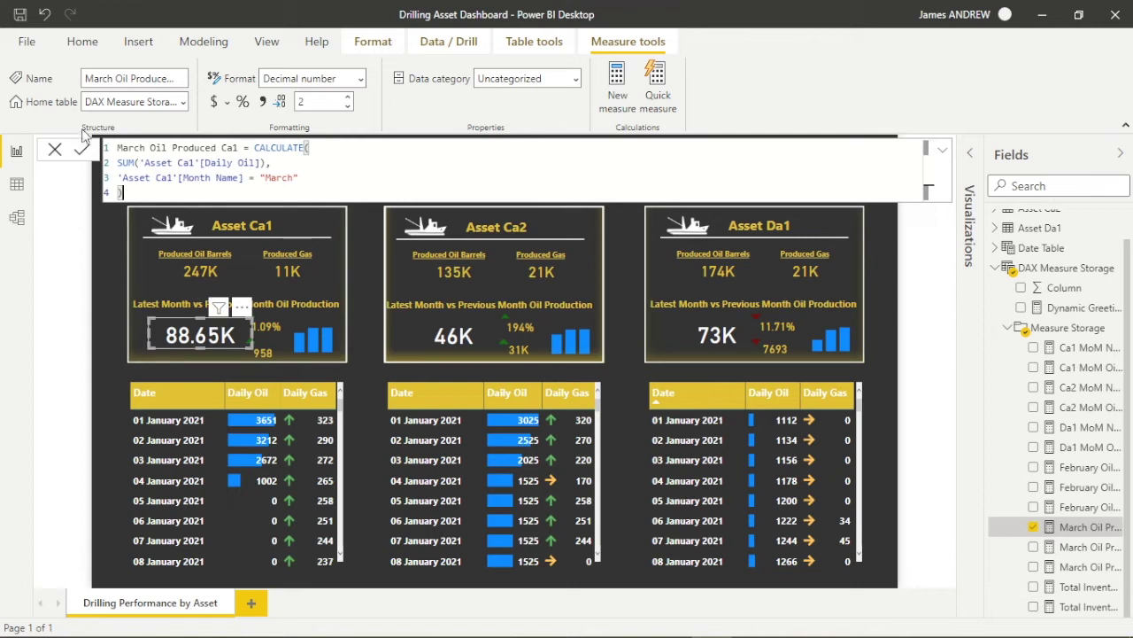
left_click(65, 256)
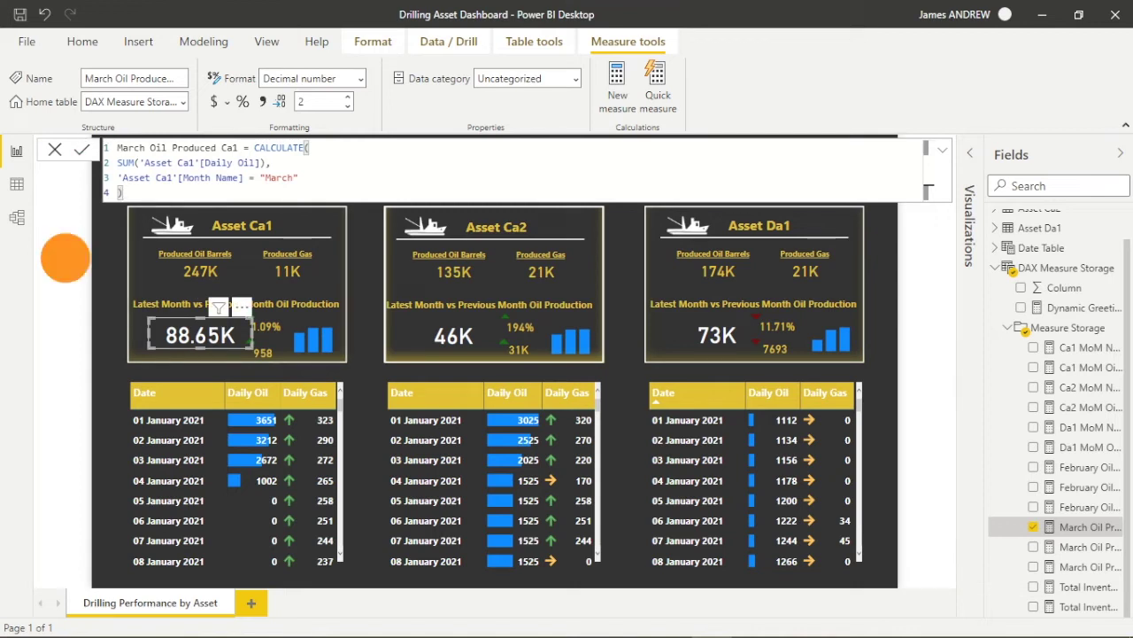
left_click(266, 330)
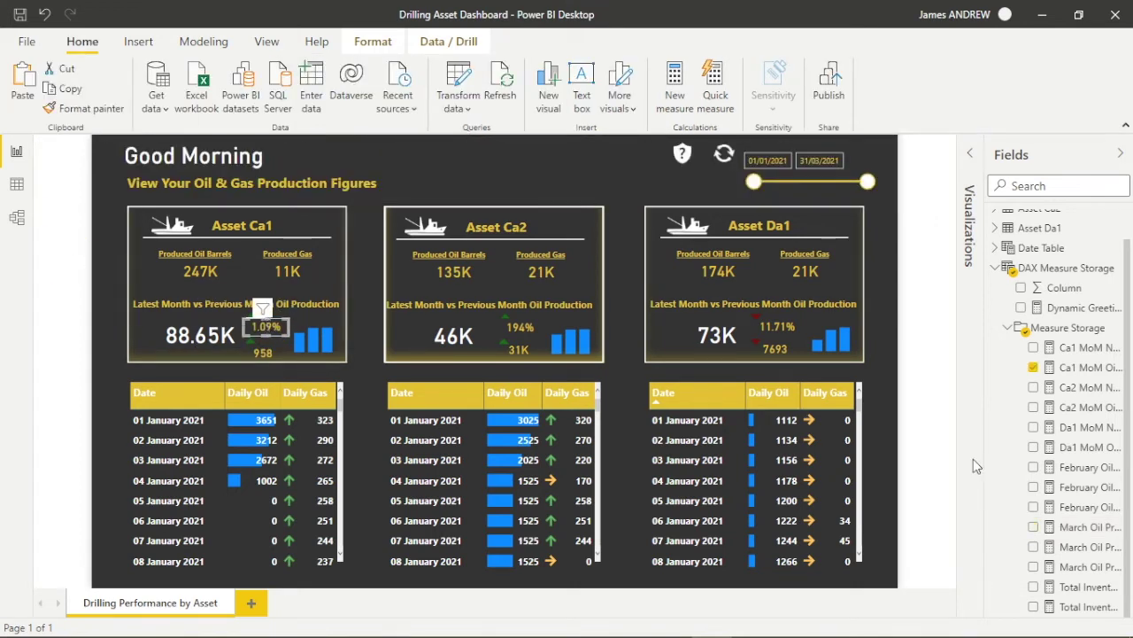
left_click(1081, 368)
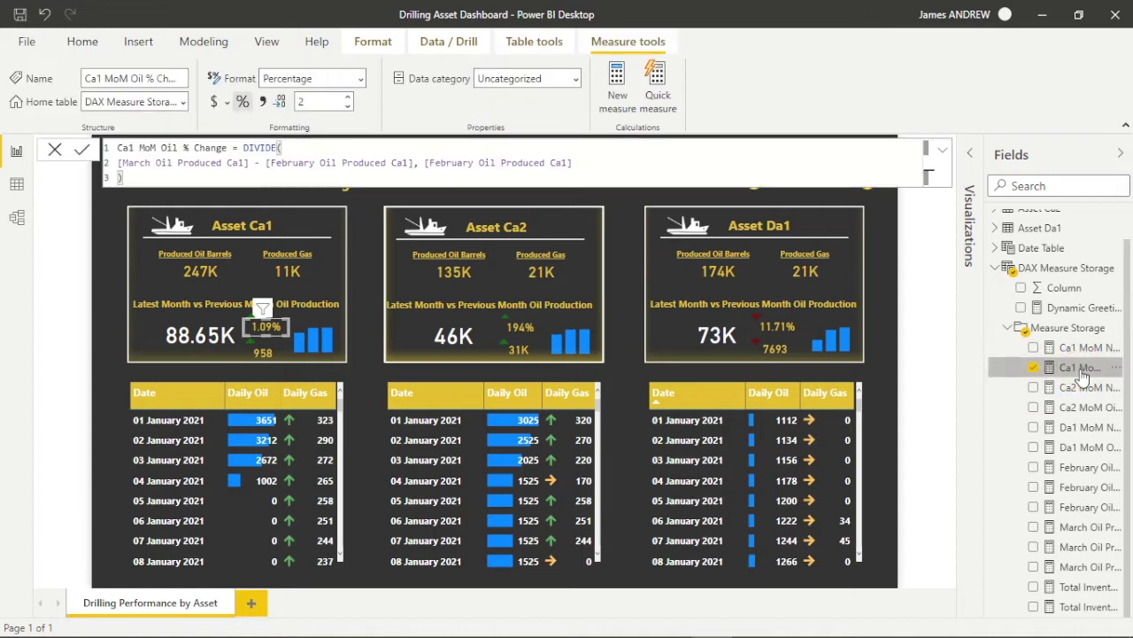
left_click(263, 352)
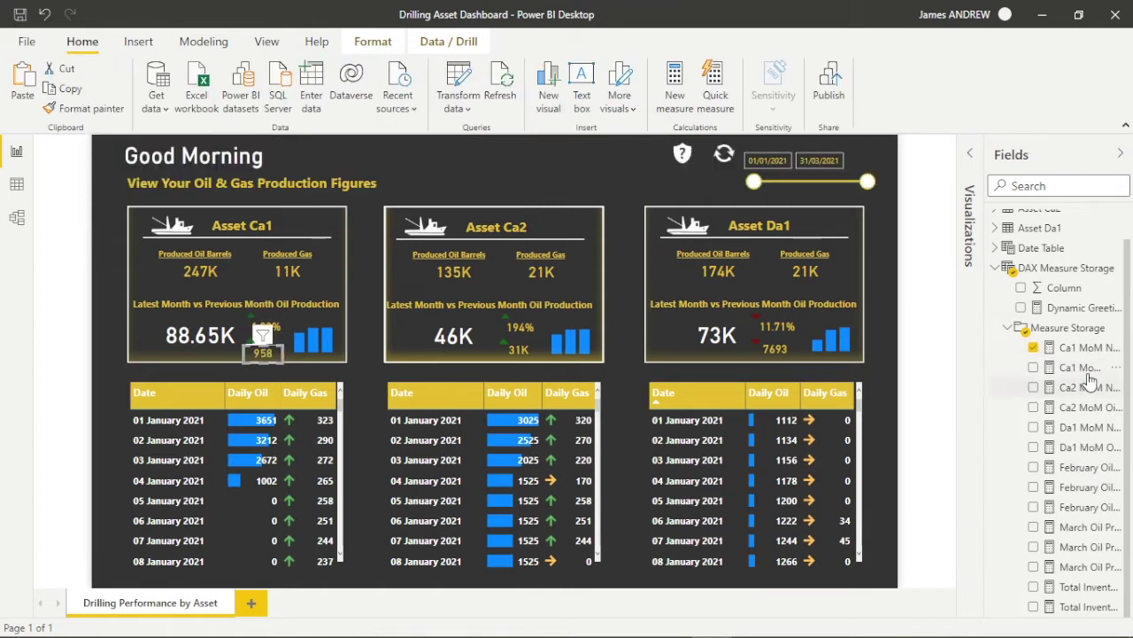
left_click(1082, 347)
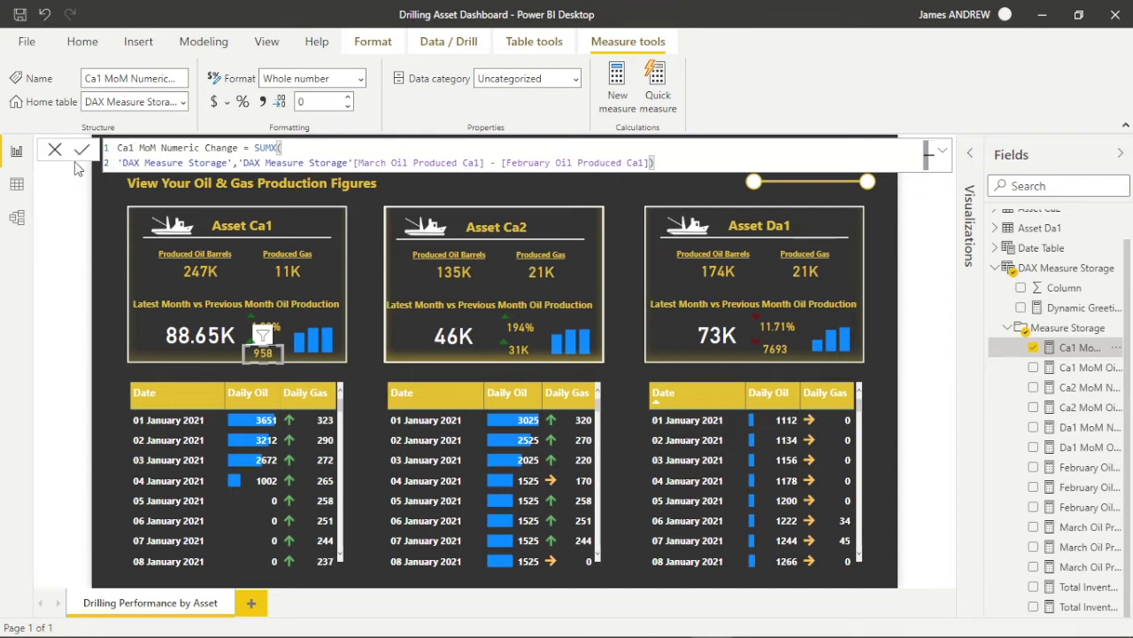
left_click(102, 297)
left_click(306, 343)
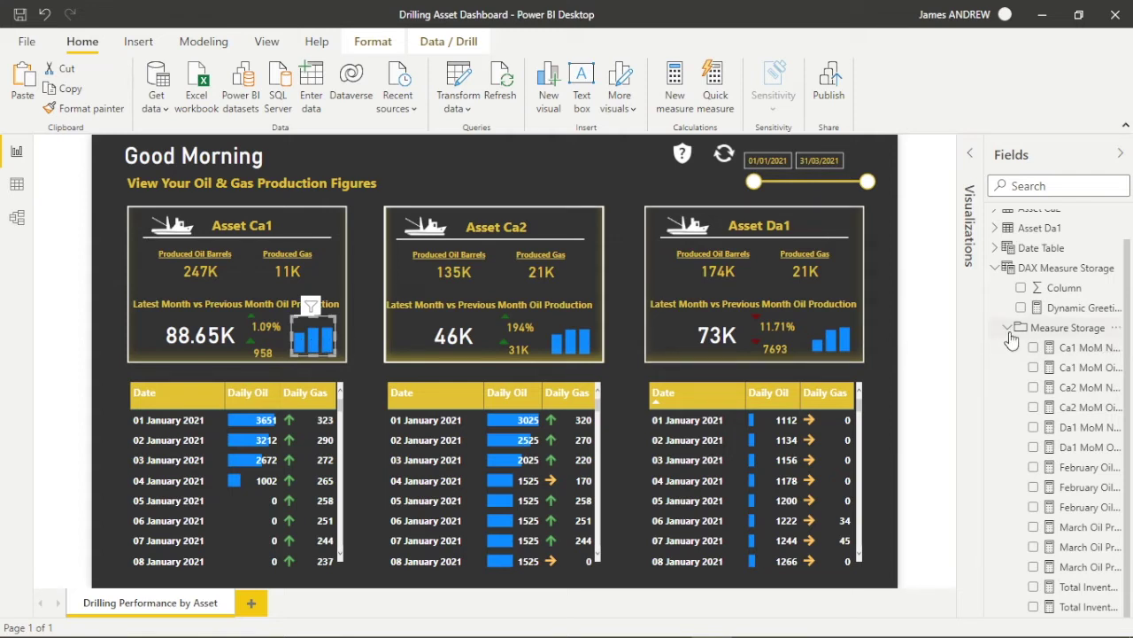
scroll(1009, 345, "up", 1)
Expand Asset Ca1's columns in the Fields pane, then preview and close the info panel
left_click(998, 221)
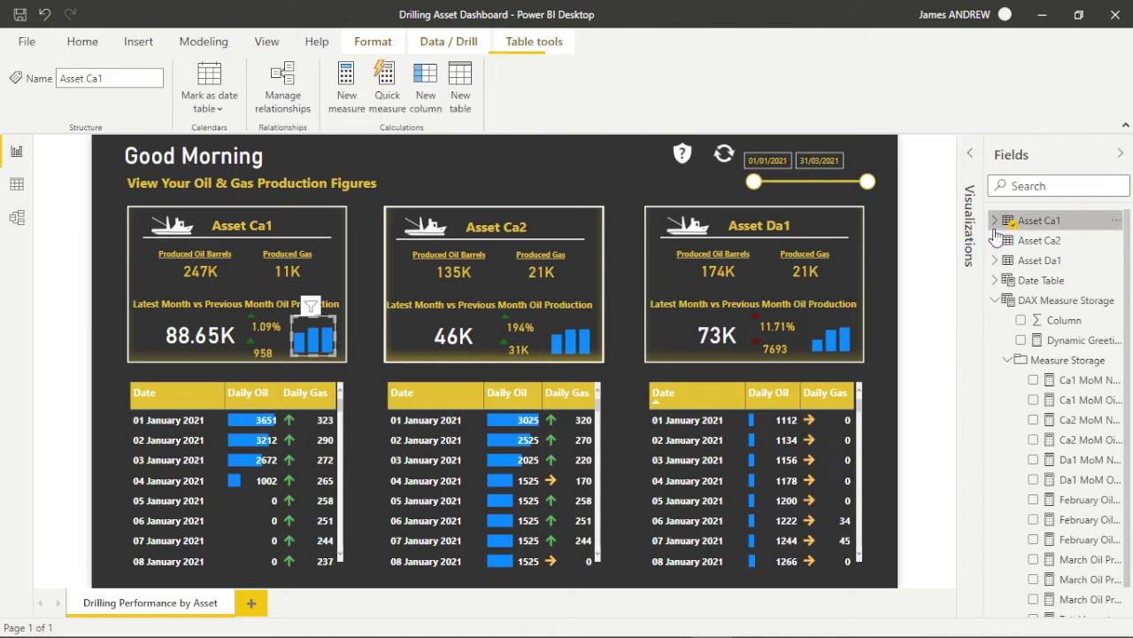
left_click(996, 222)
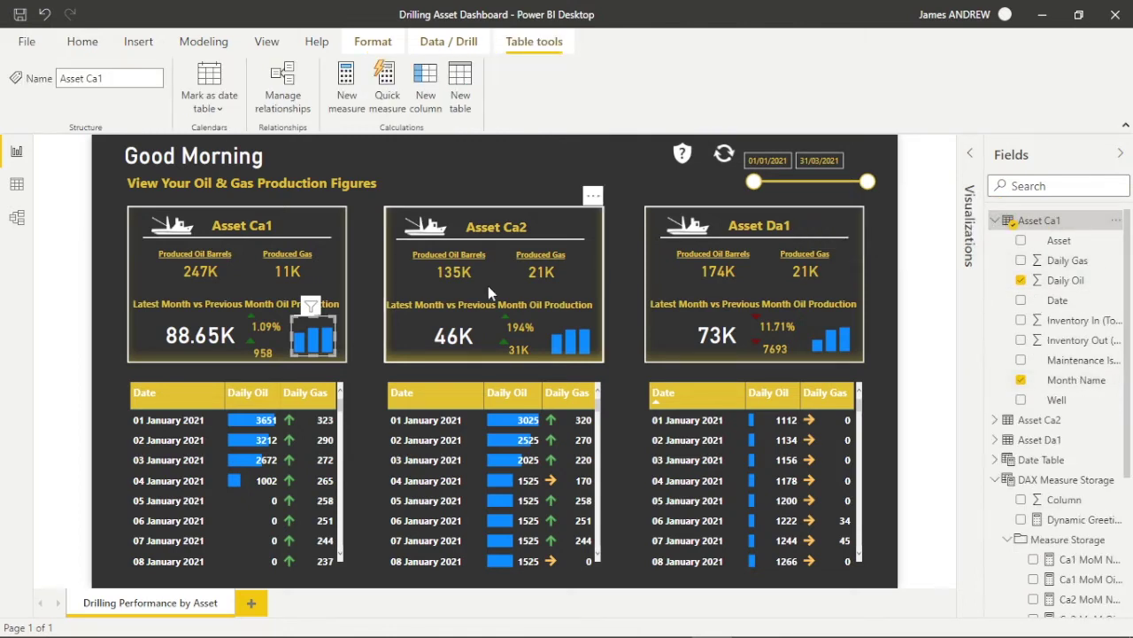
left_click(447, 181)
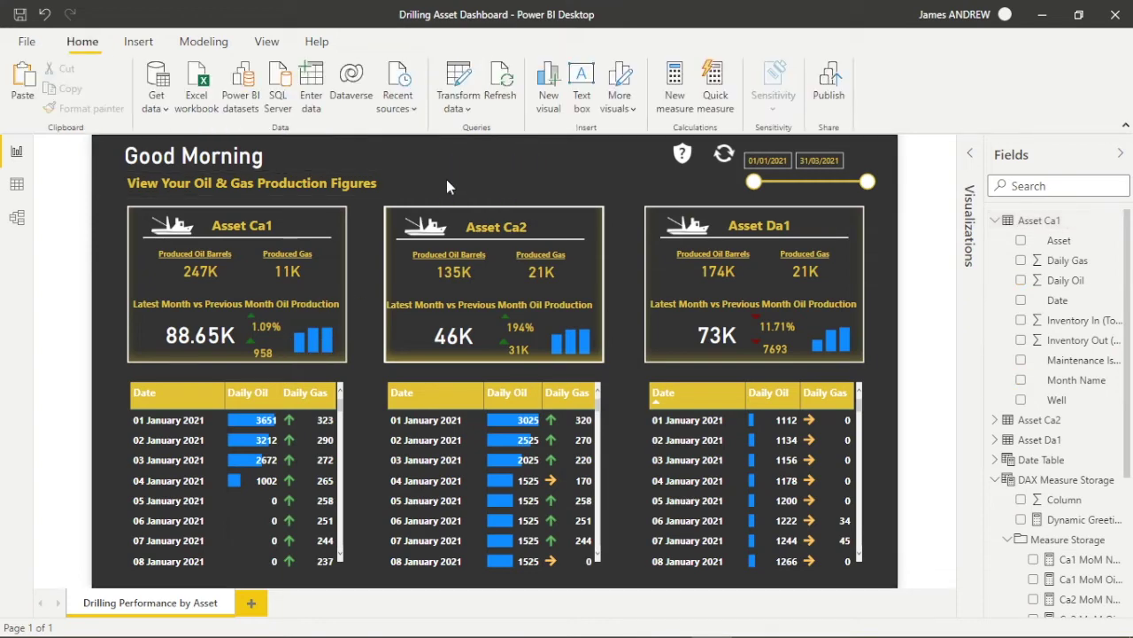
left_click(682, 155, "ctrl")
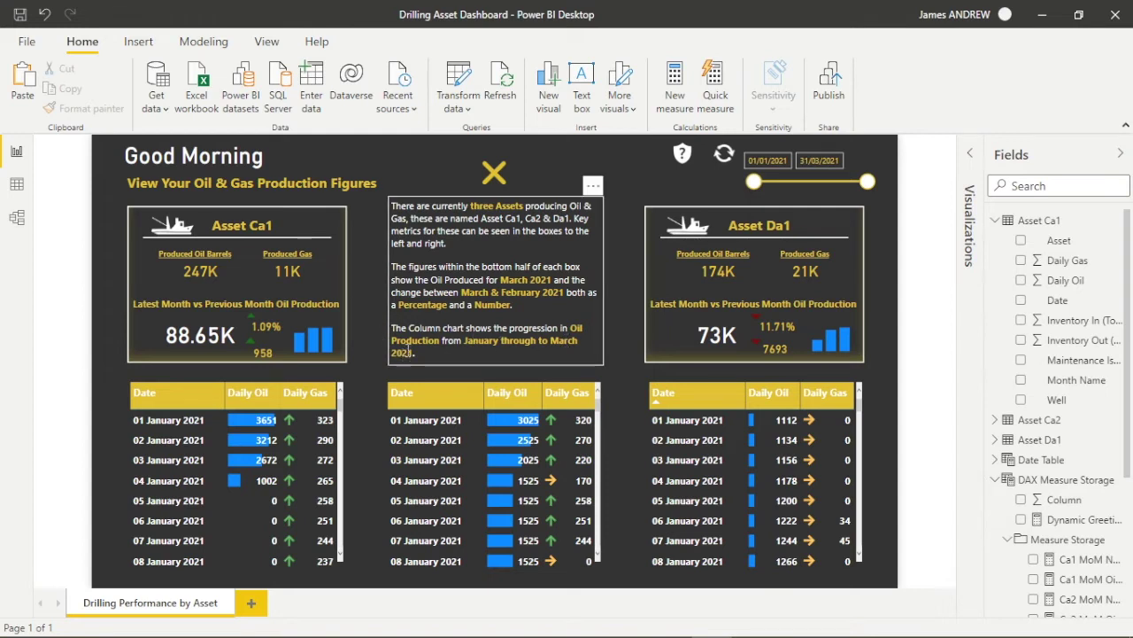
left_click(493, 174)
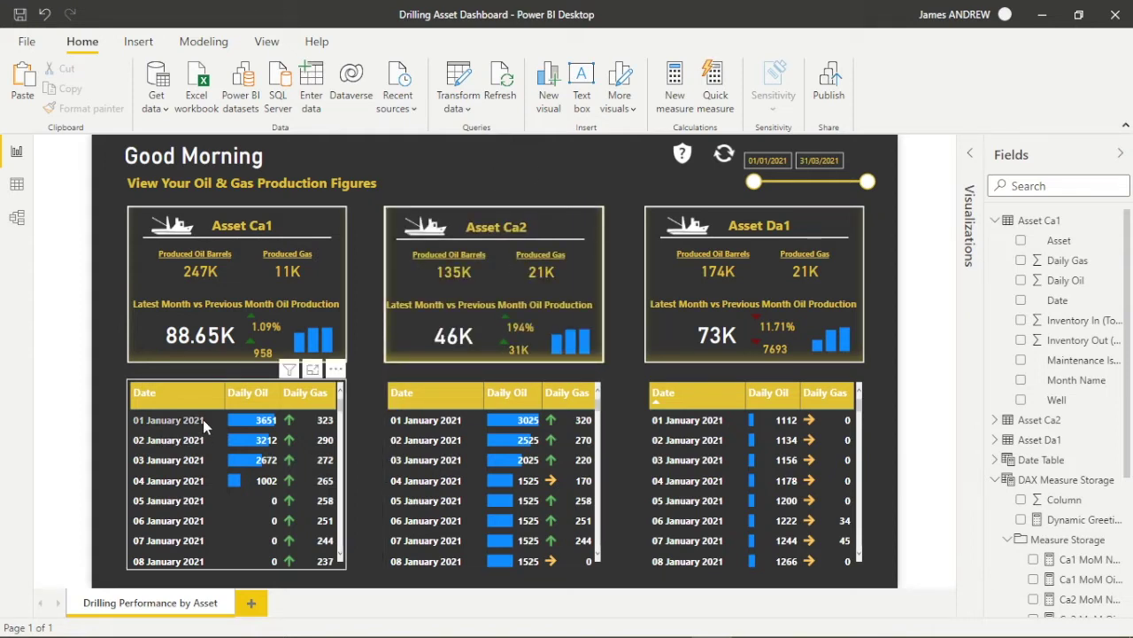
Select the Asset Ca1 daily production table and bring up its formatting options
left_click(296, 566)
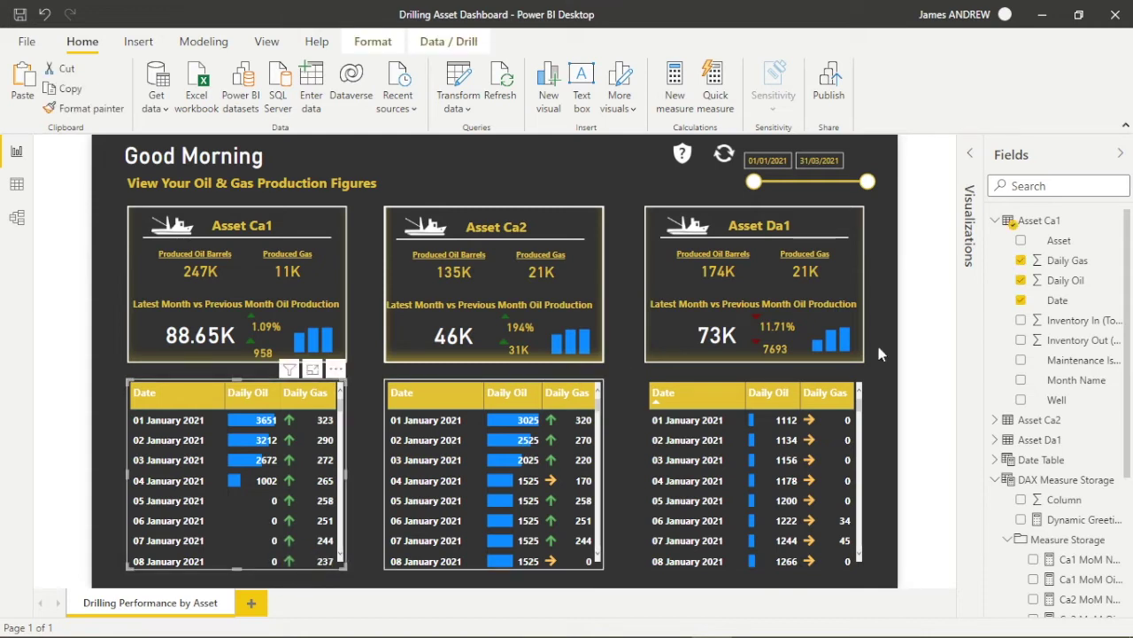
left_click(996, 220)
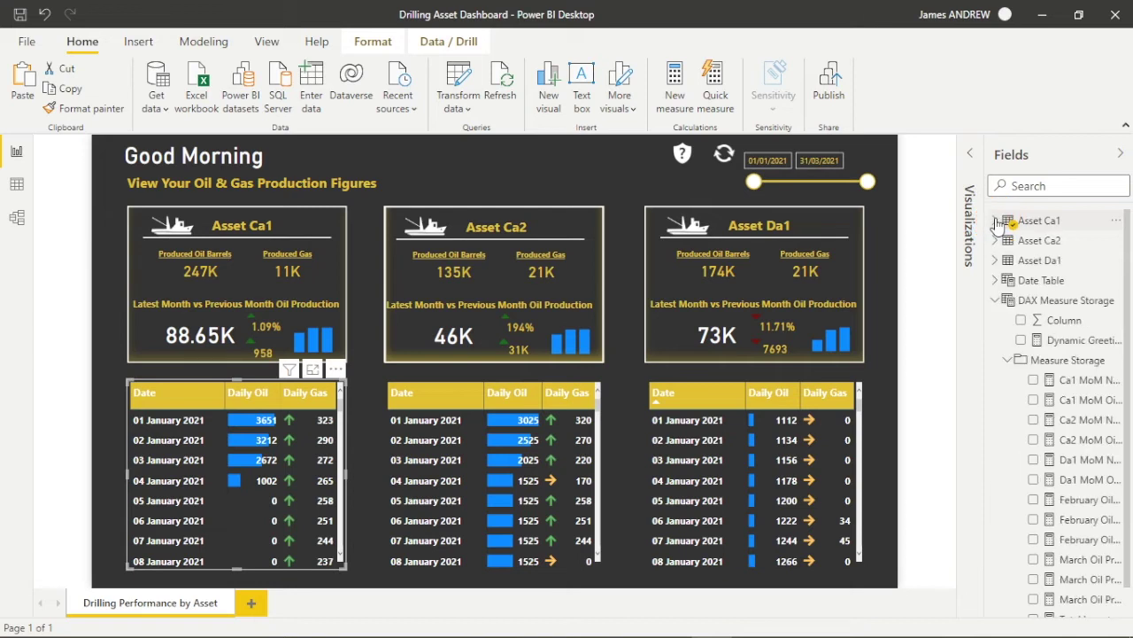
left_click(997, 223)
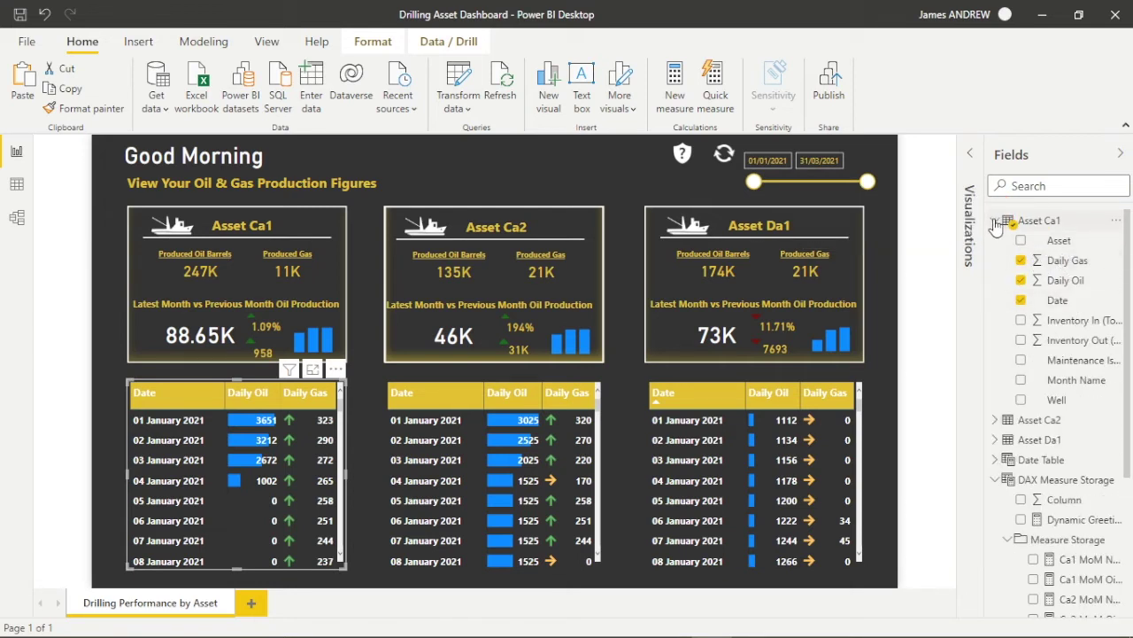
left_click(972, 154)
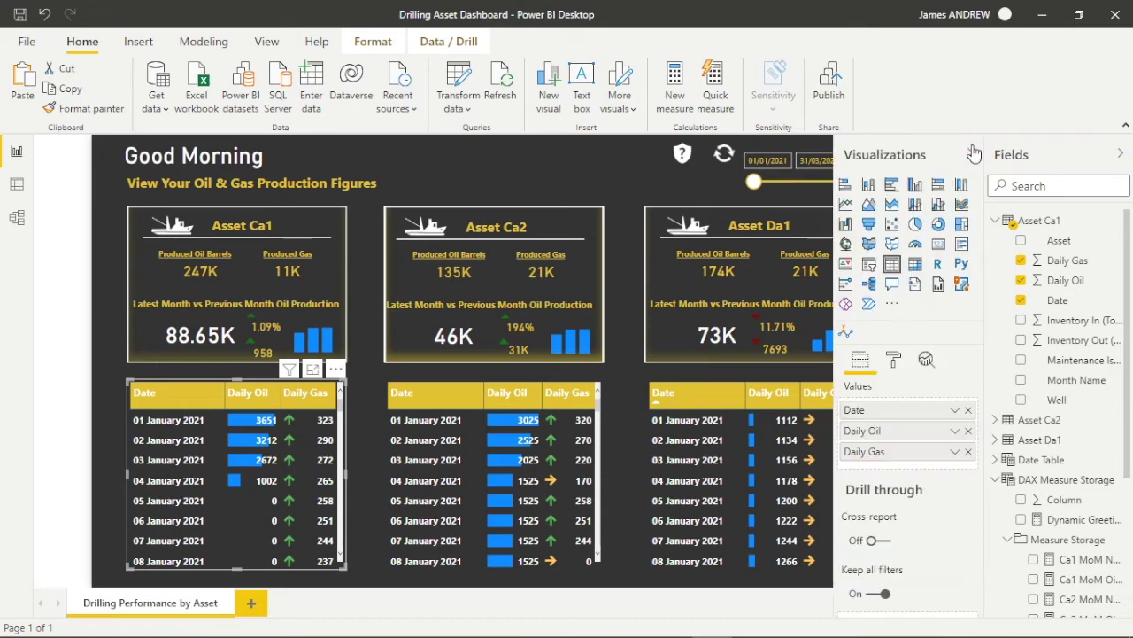
left_click(894, 361)
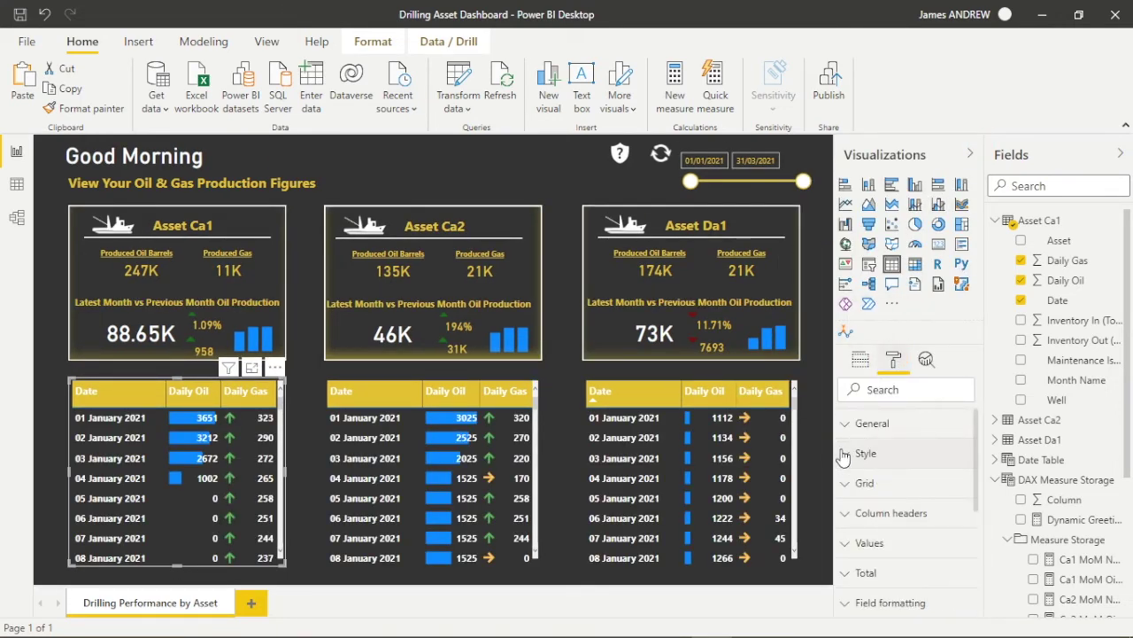
Inspect the table's Style and Column headers formatting sections
left_click(842, 455)
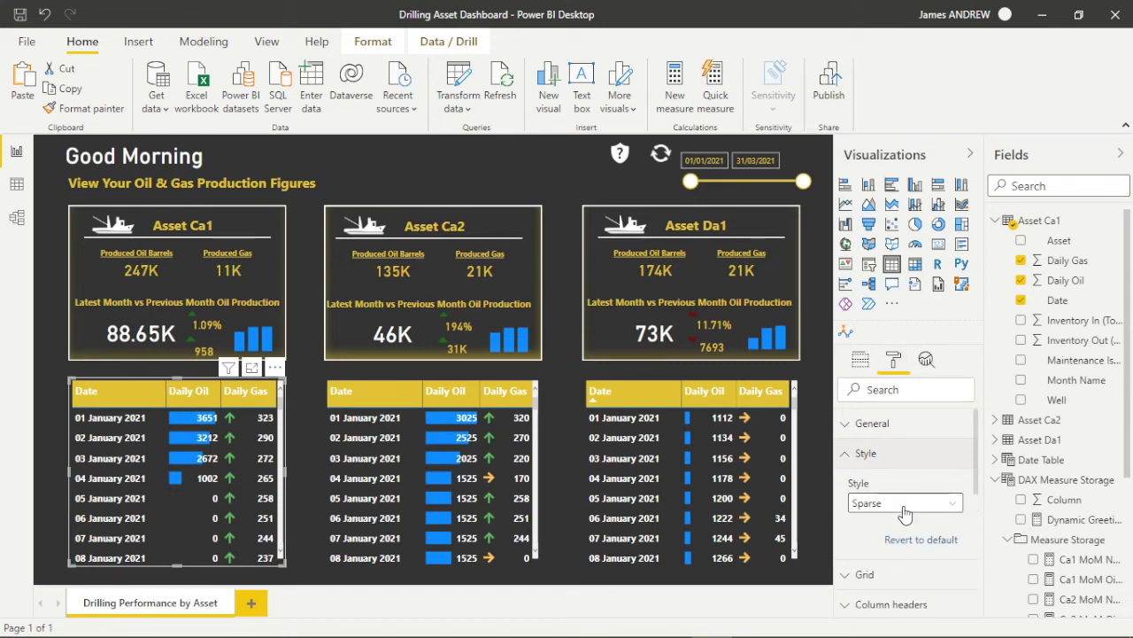
left_click(852, 457)
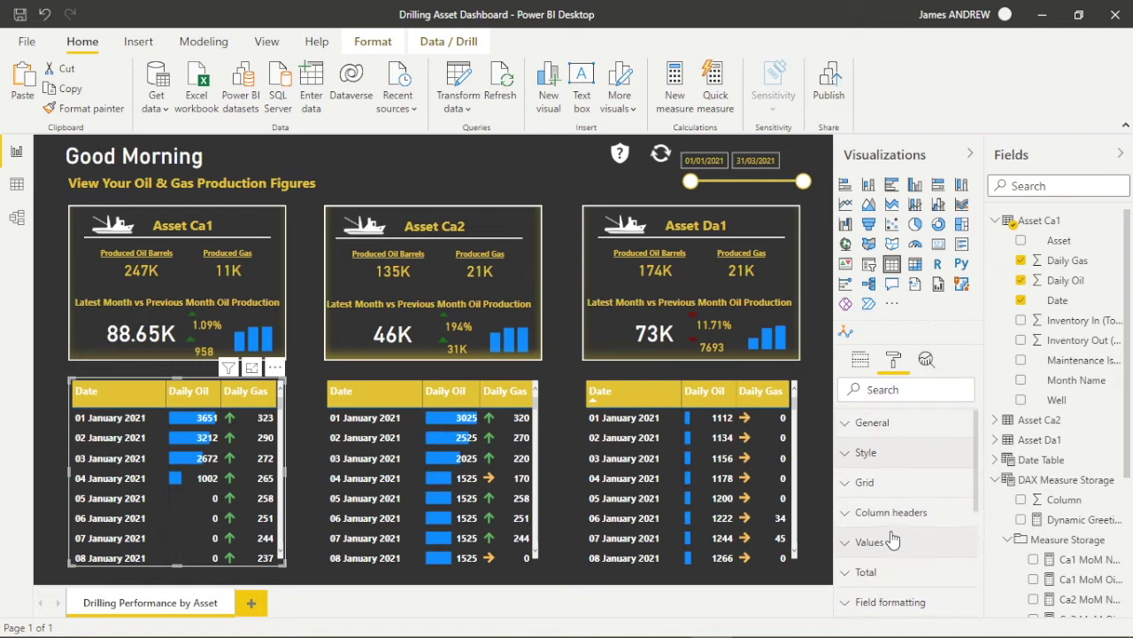
left_click(846, 511)
scroll(903, 530, "down", 3)
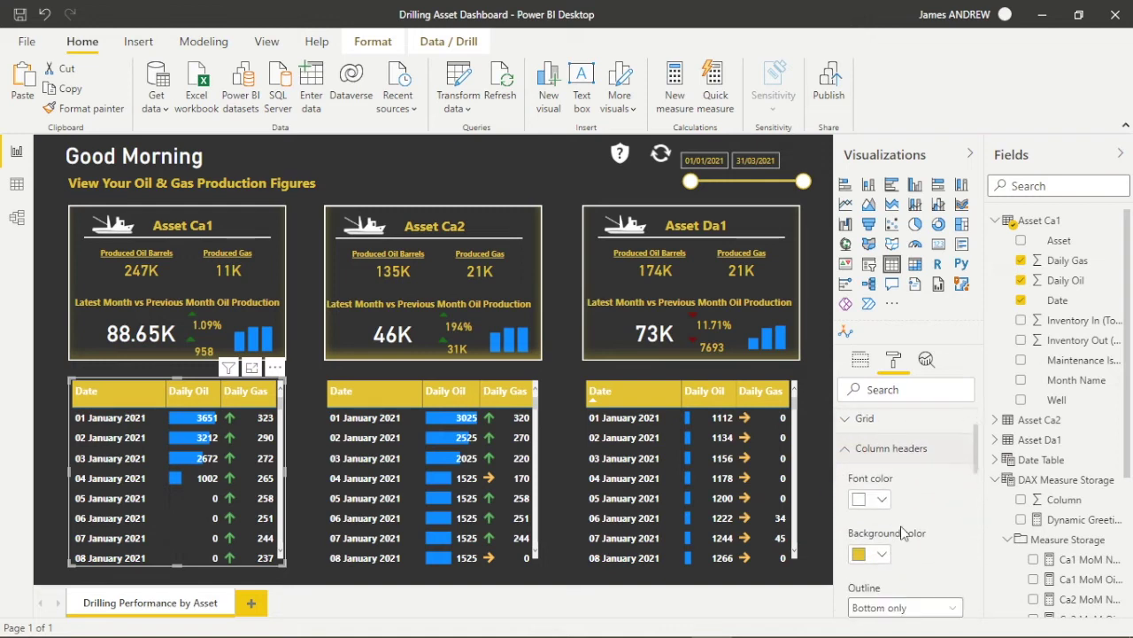
scroll(901, 531, "down", 3)
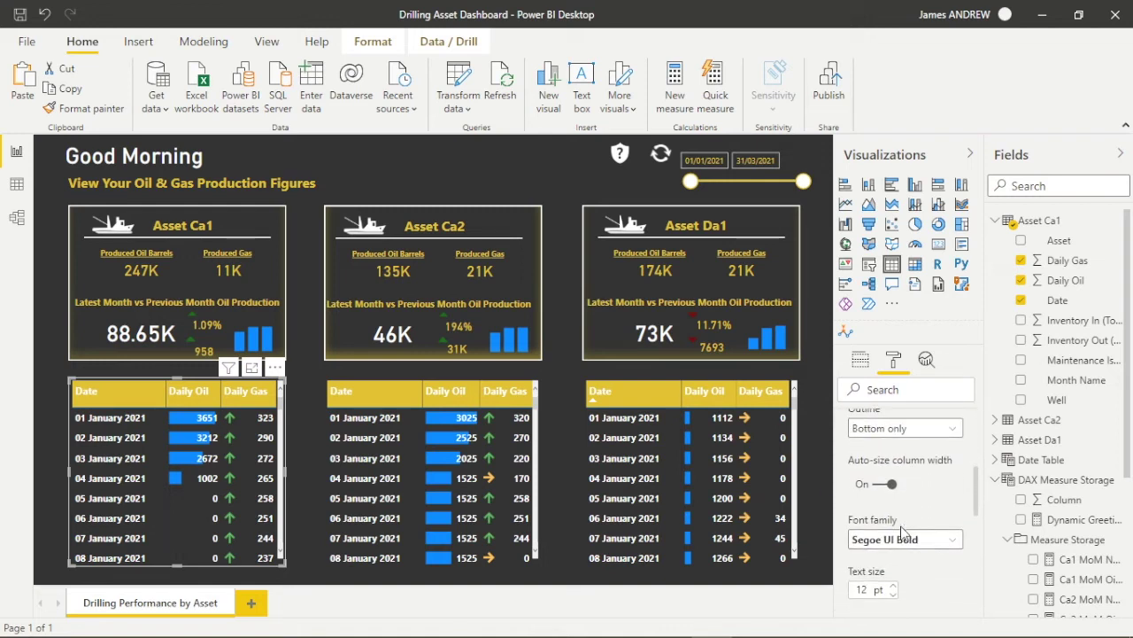
scroll(907, 509, "down", 2)
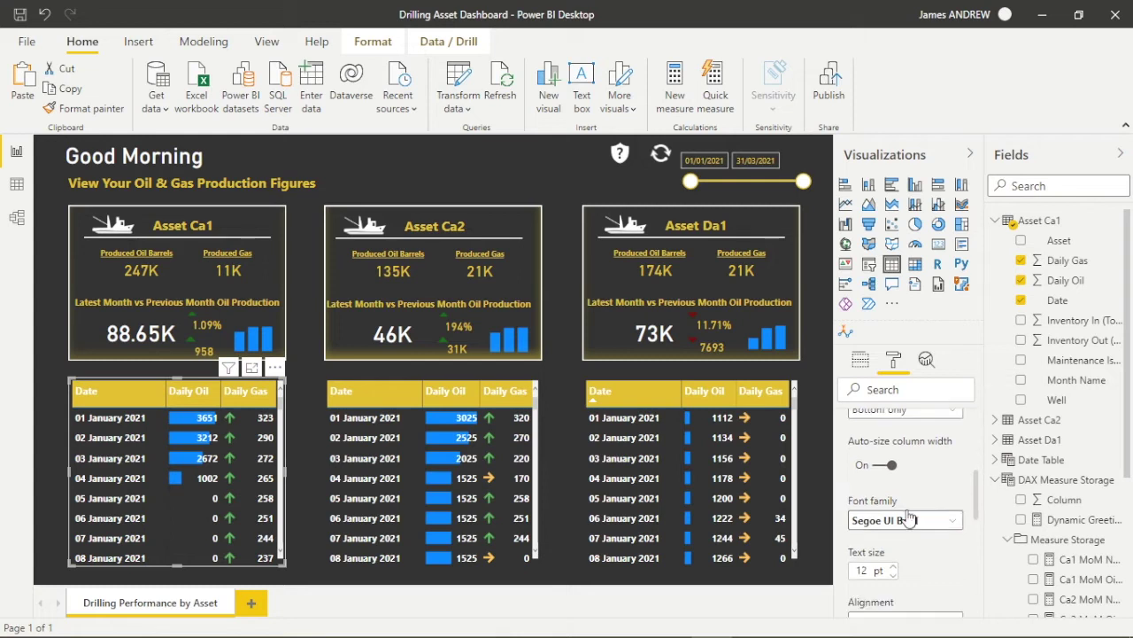
scroll(906, 509, "up", 5)
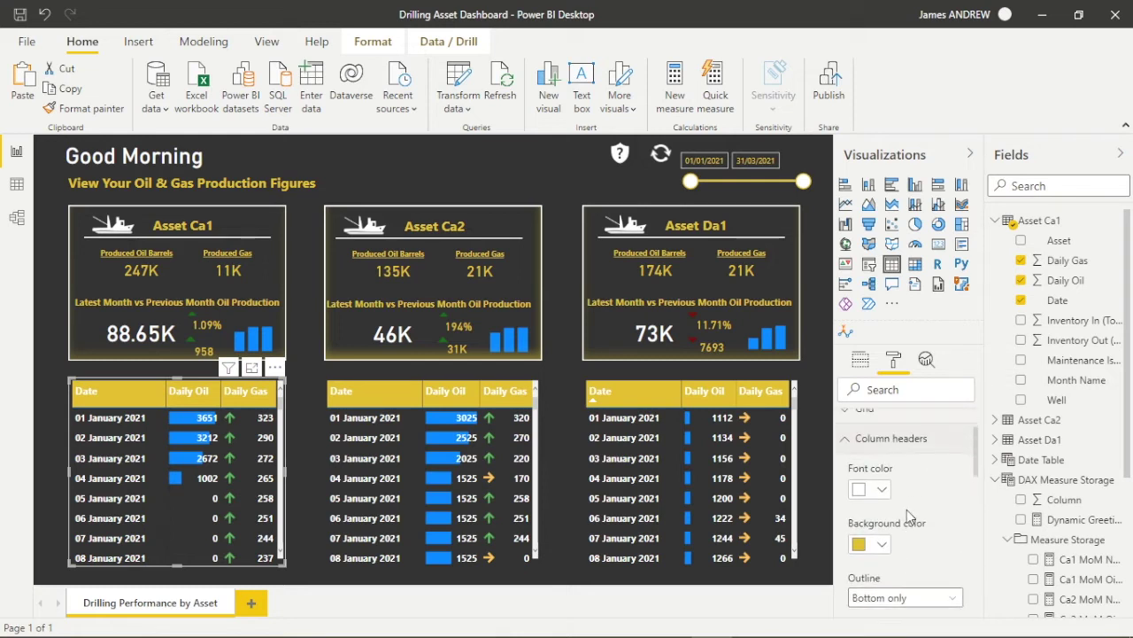
left_click(855, 447)
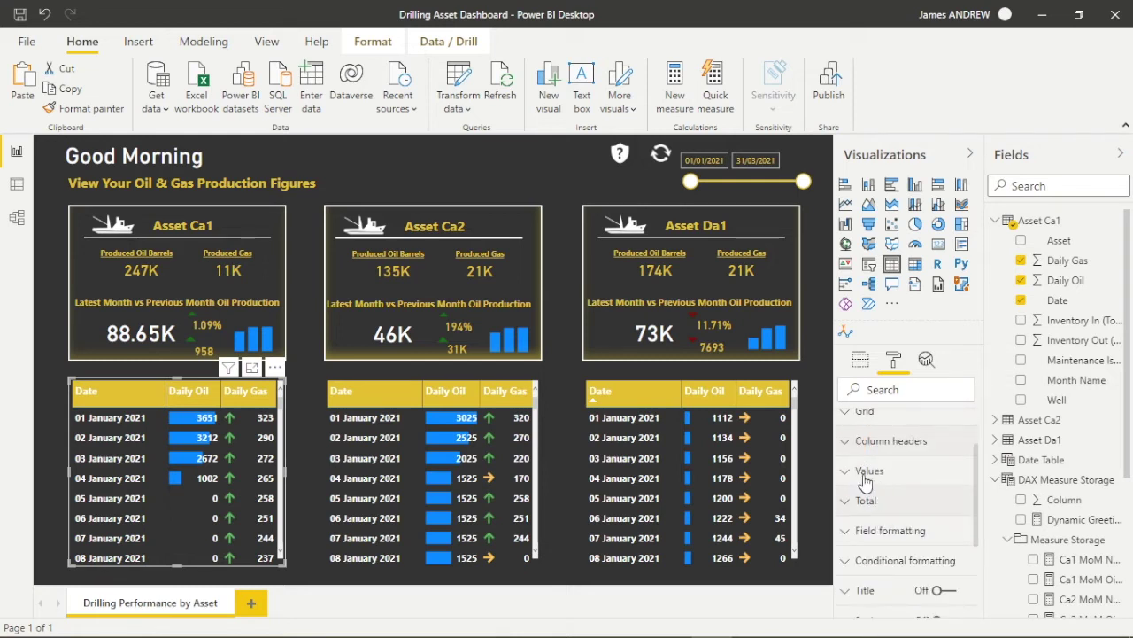
Review the Values section's cell colour settings
left_click(850, 476)
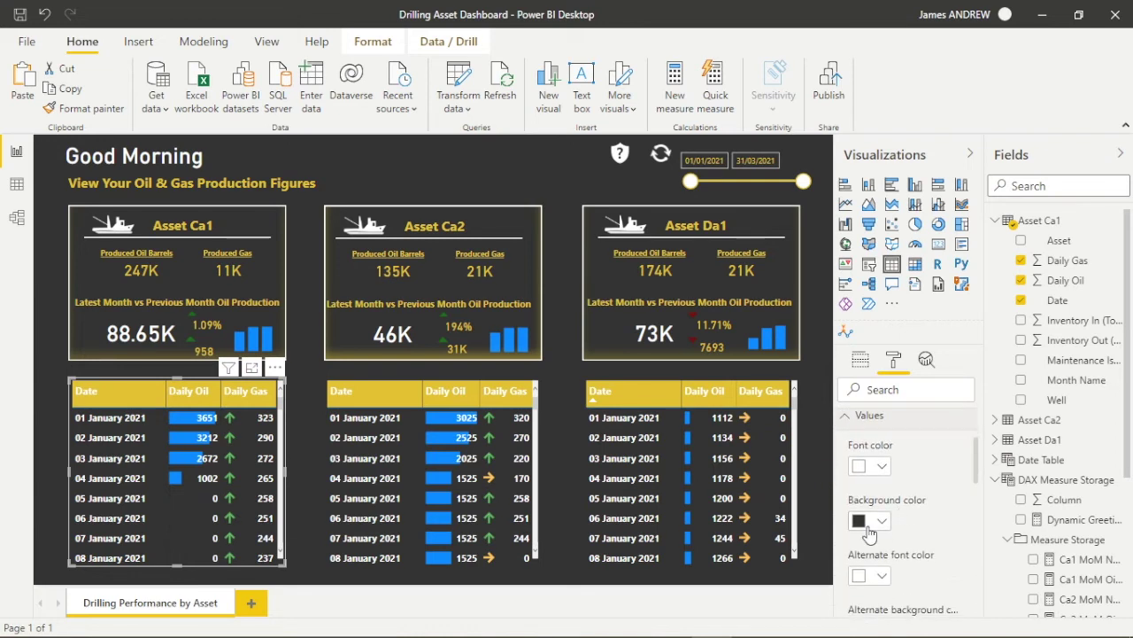
scroll(912, 603, "down", 1)
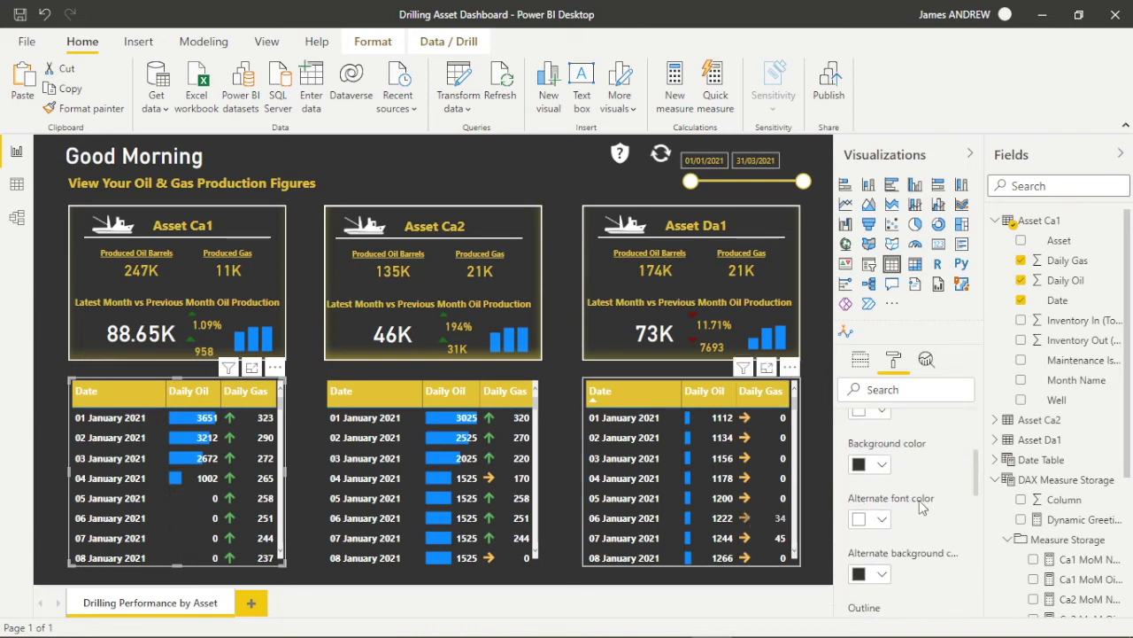
scroll(931, 480, "up", 3)
left_click(867, 543)
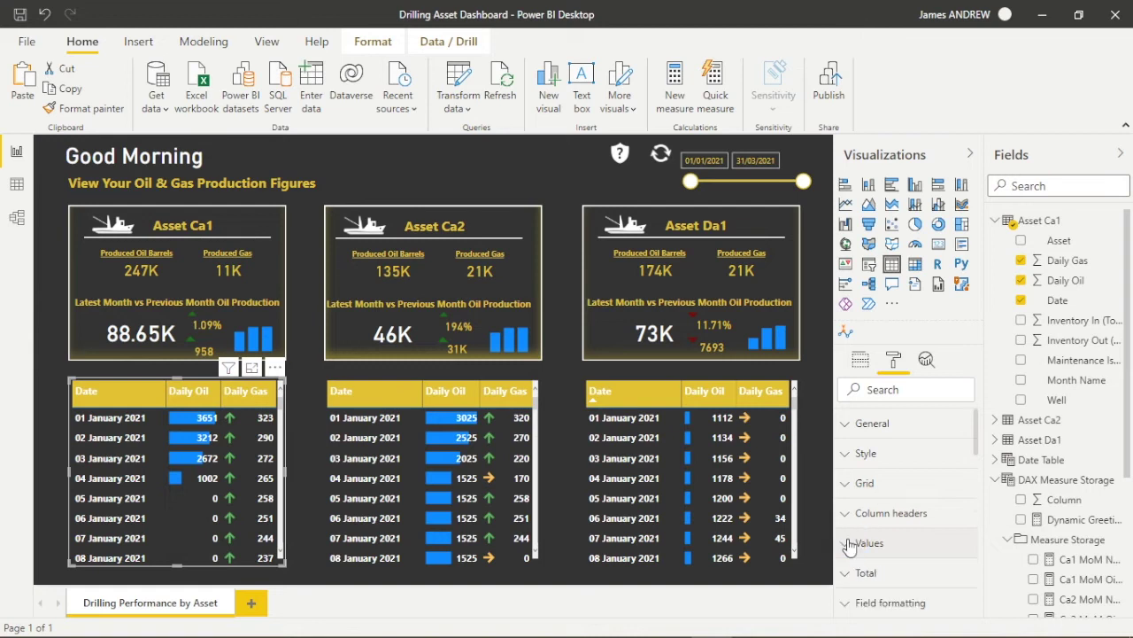
left_click(818, 429)
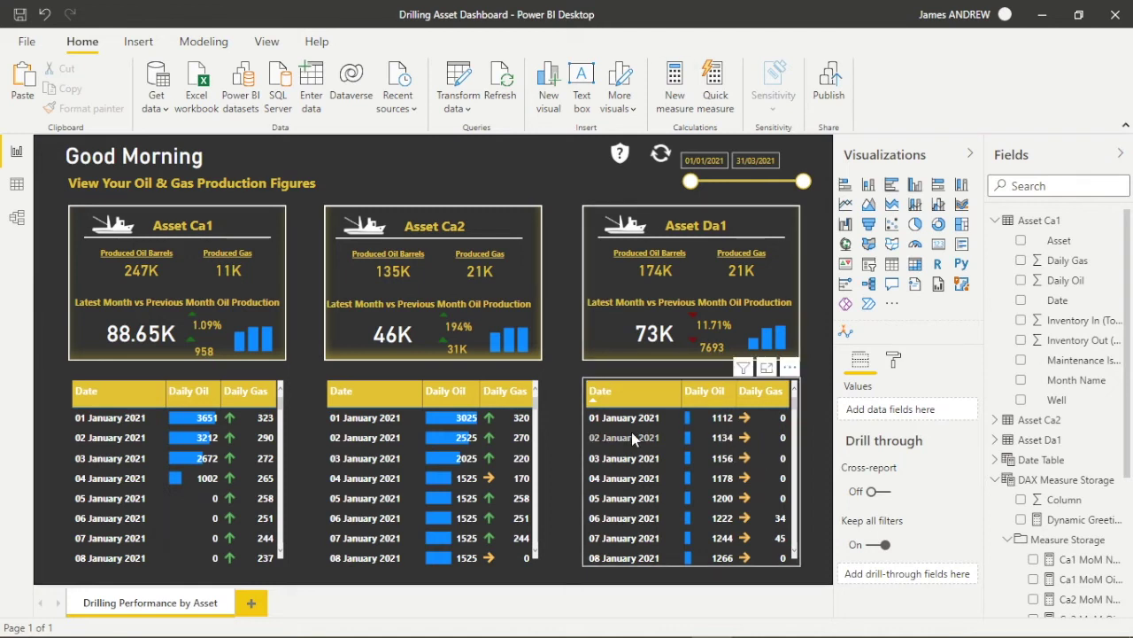
left_click(460, 379)
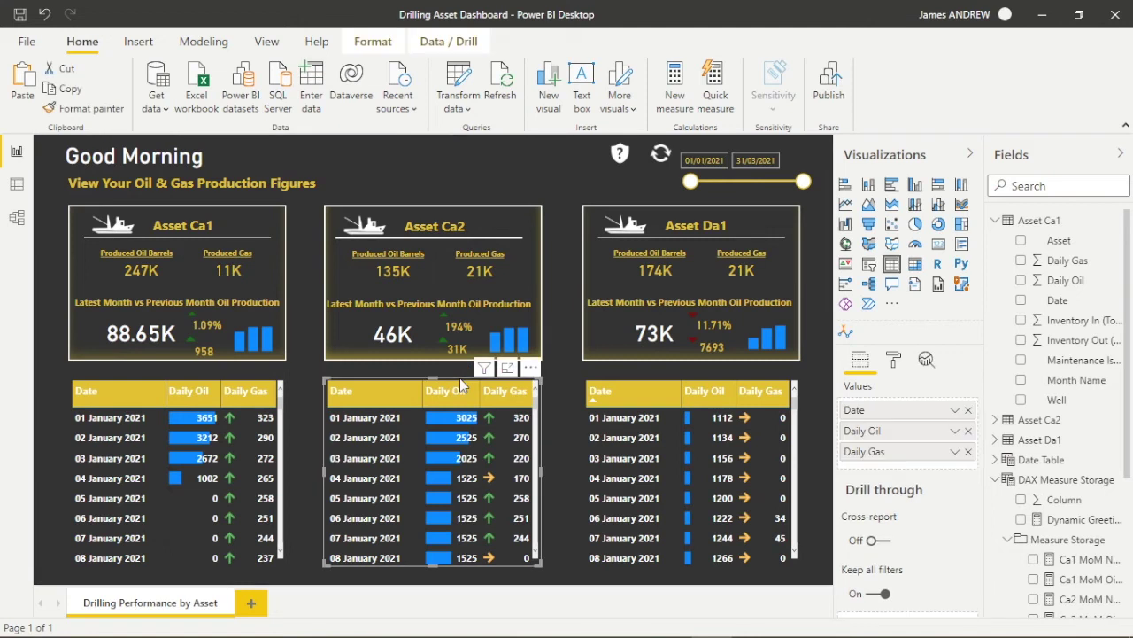
left_click(895, 370)
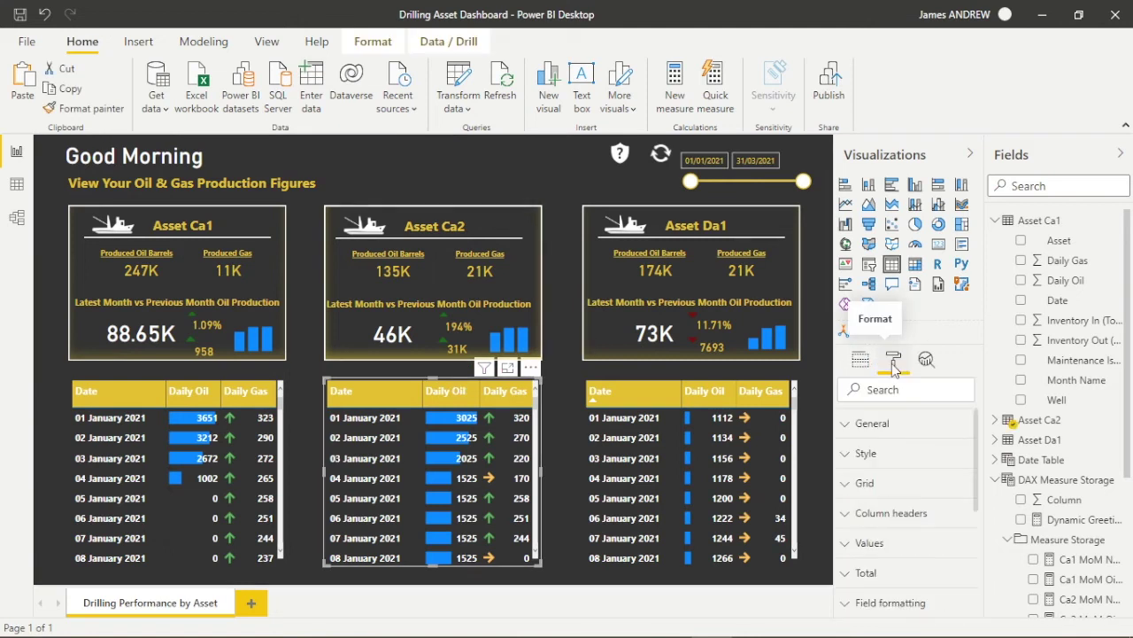
left_click(866, 363)
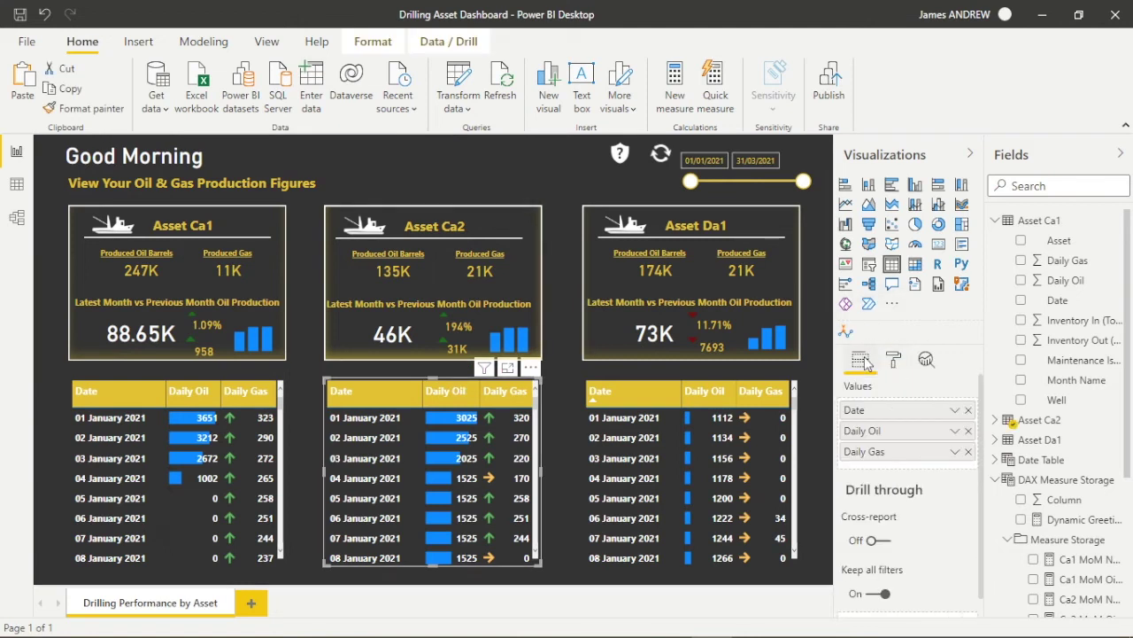
left_click(954, 433)
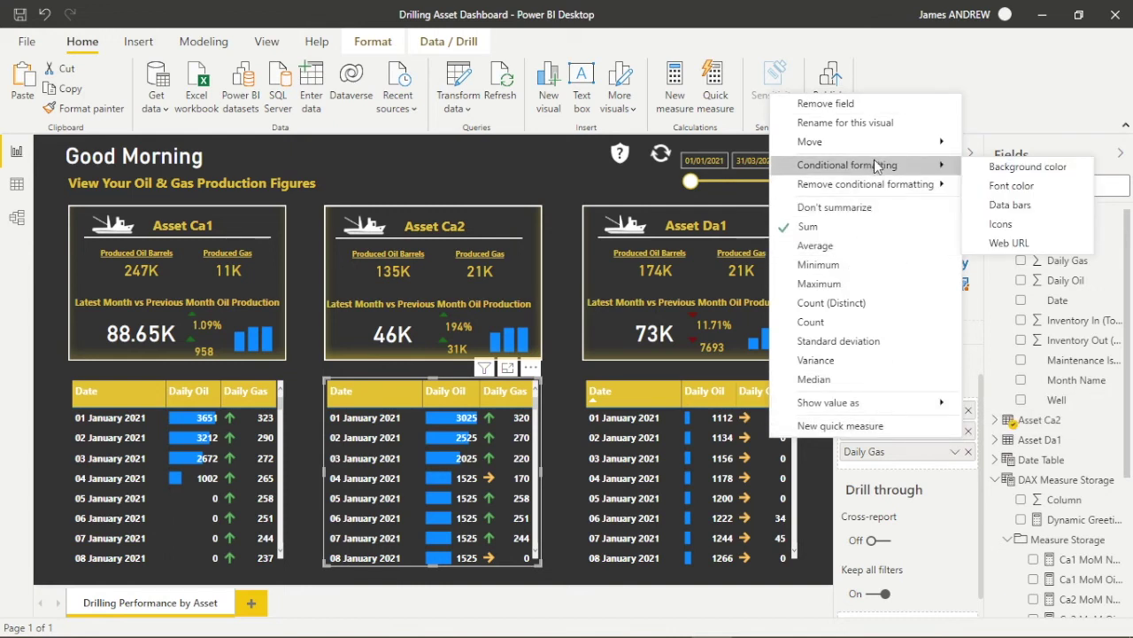
mouse_move(879, 191)
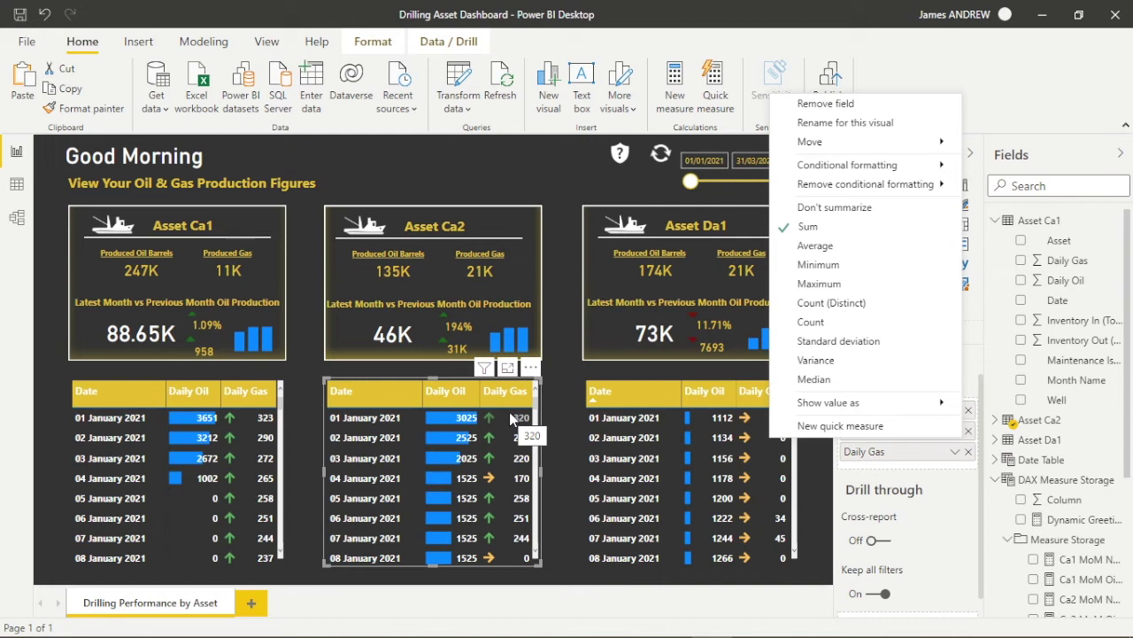
left_click(953, 452)
left_click(954, 453)
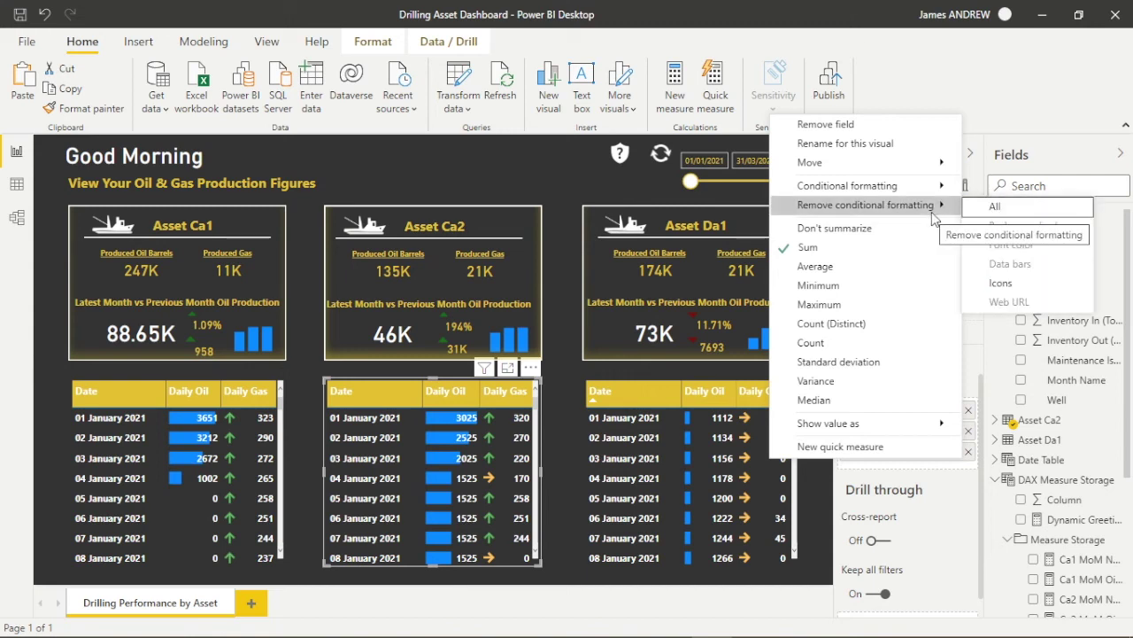
left_click(964, 152)
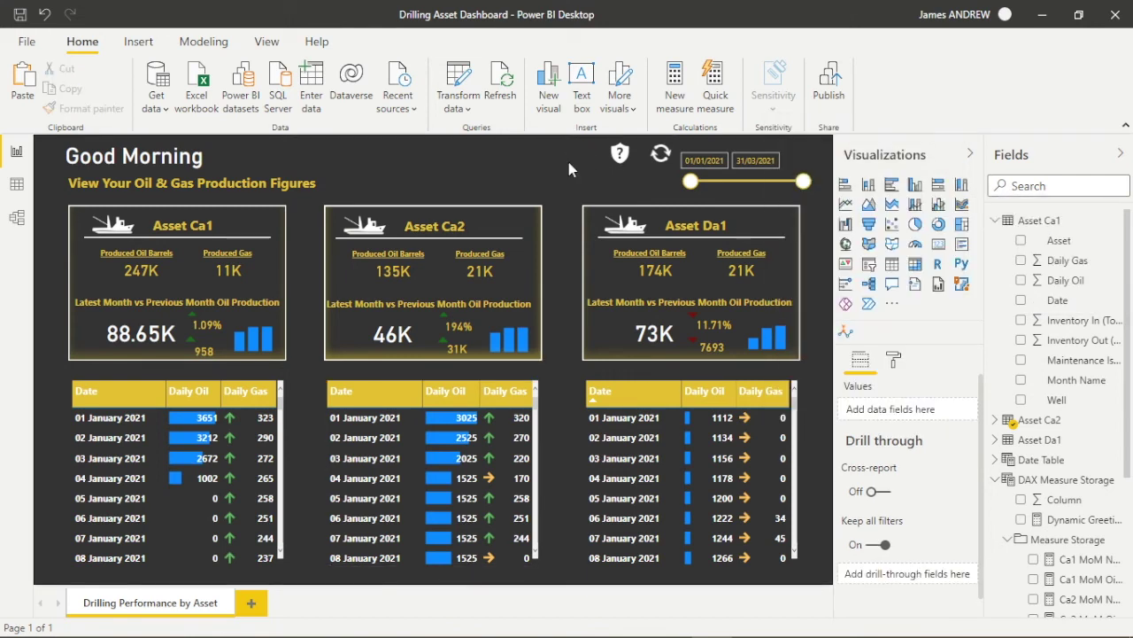
left_click(964, 152)
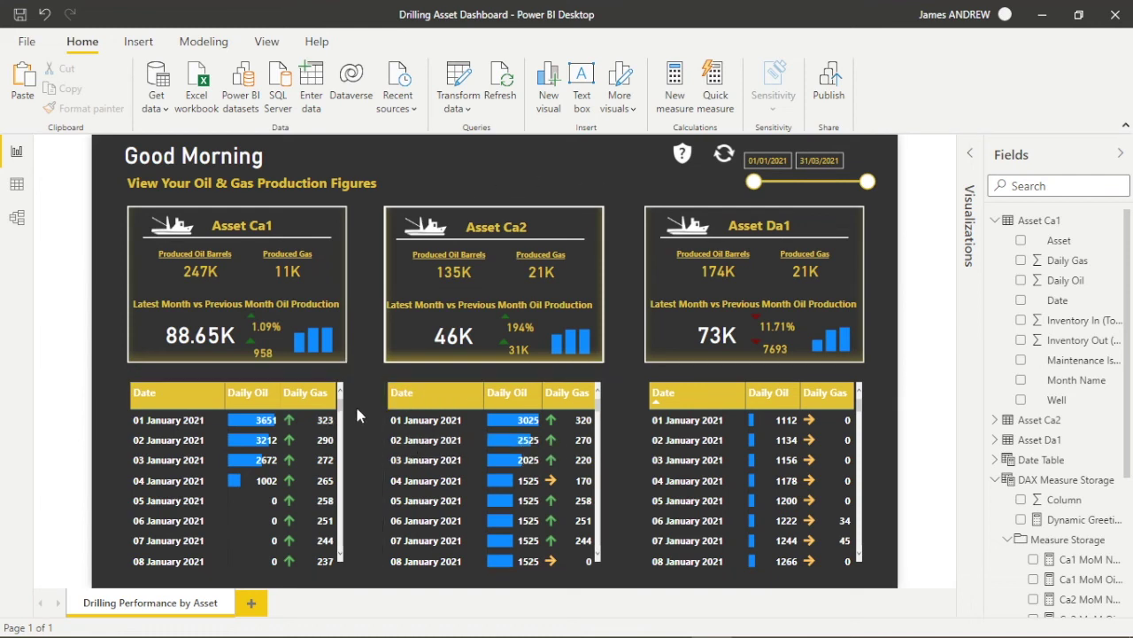
Open the info panel describing the three assets, March 2021 figures and oil production chart
left_click(680, 156)
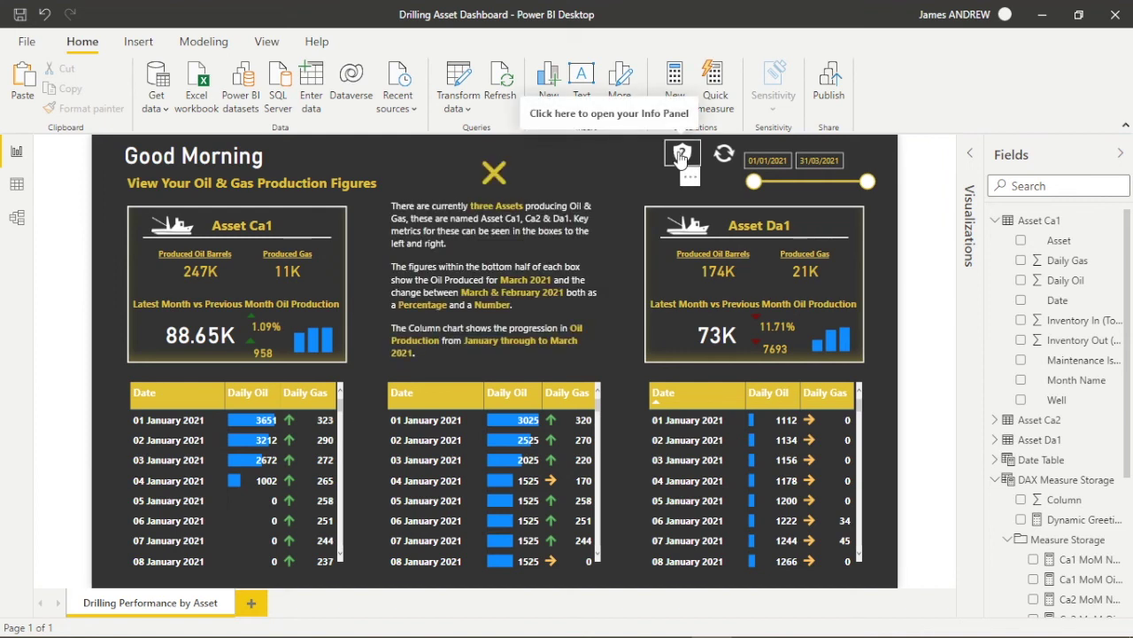